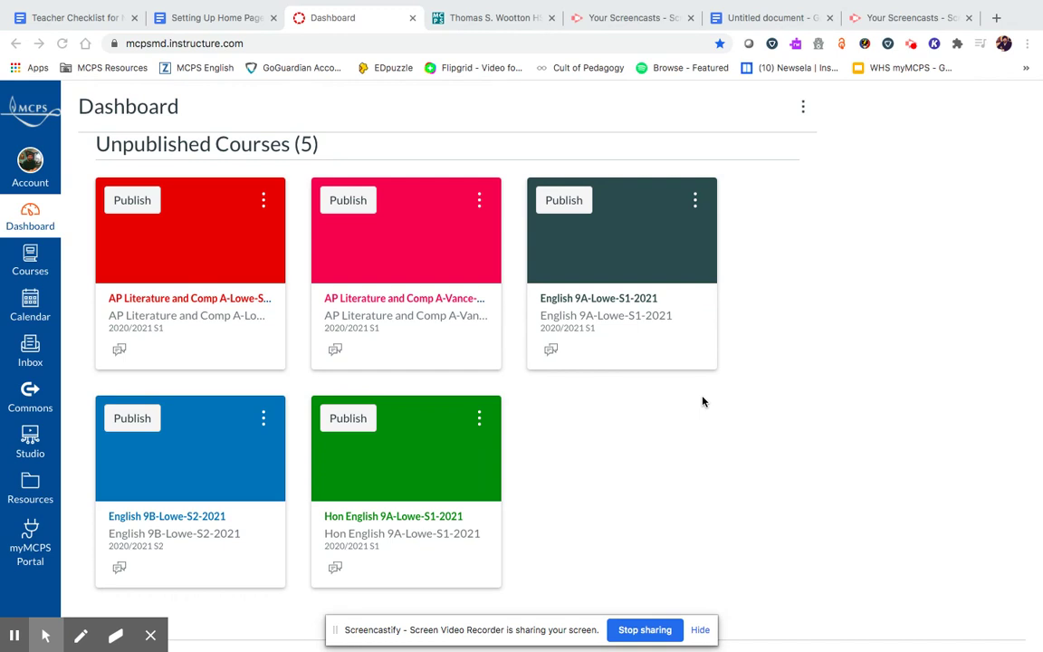
- Change the green Hon English 9A course card's colour to purple
scroll(703, 401, "up", 5)
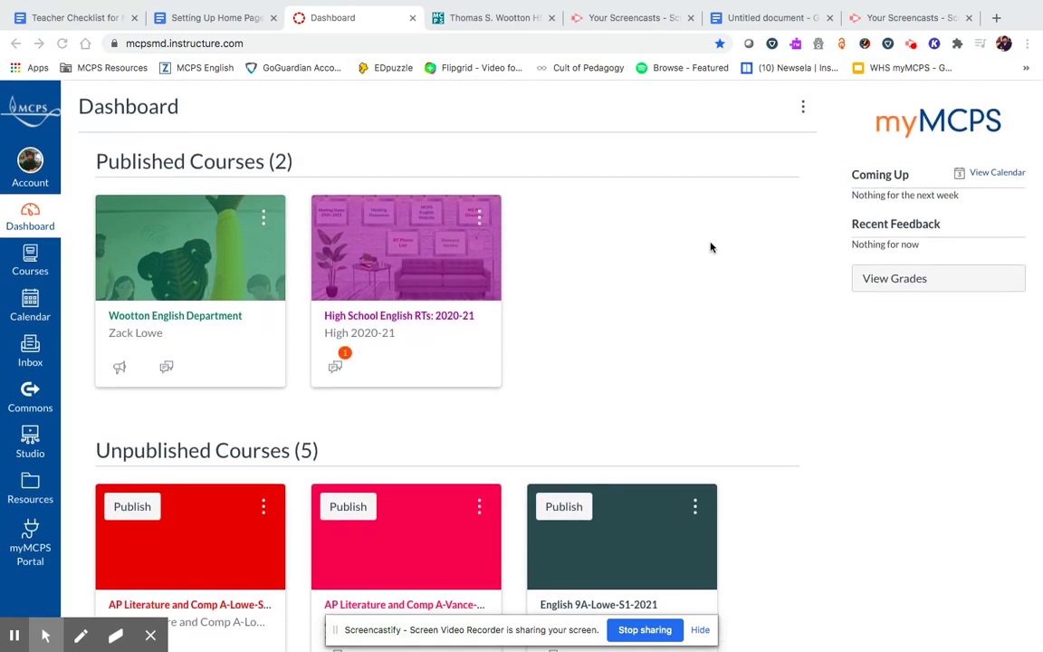
scroll(710, 245, "down", 4)
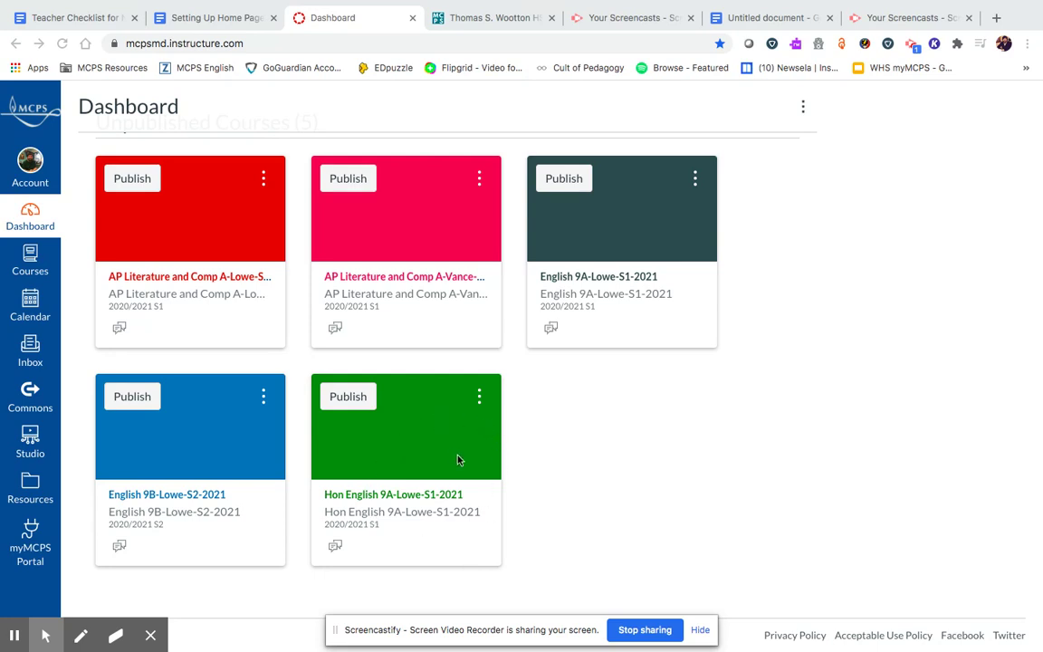
left_click(477, 398)
left_click(503, 516)
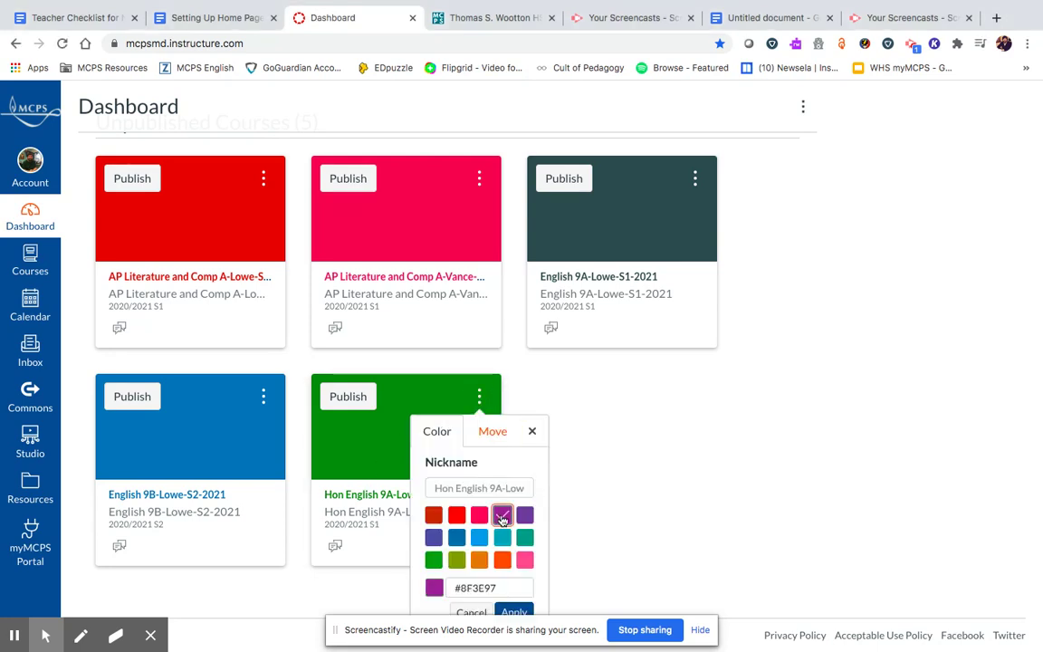
left_click(507, 613)
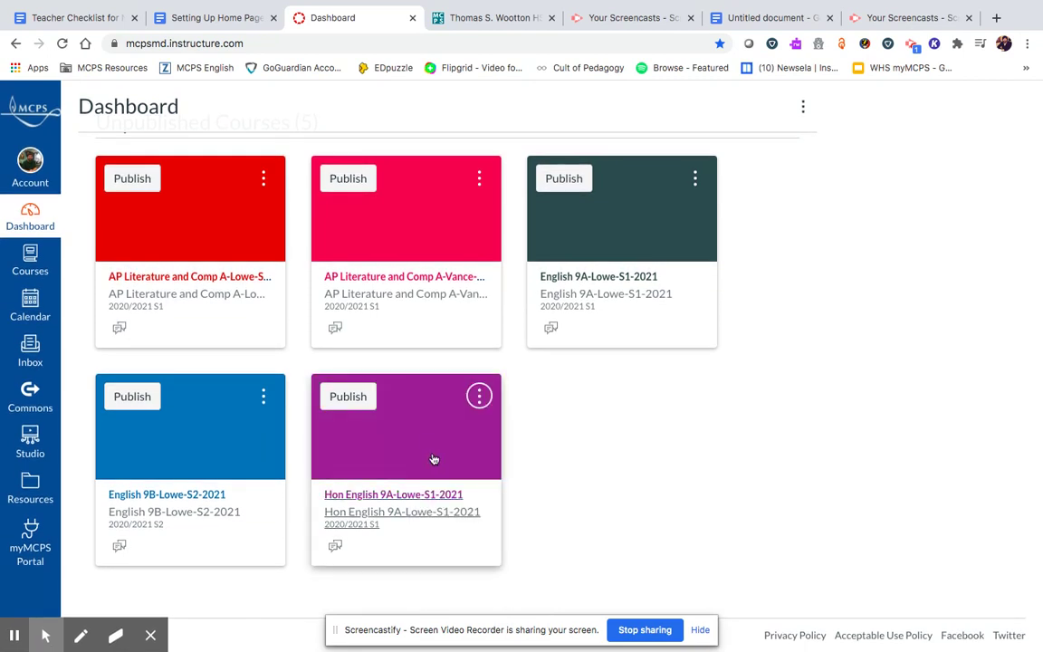
- Nickname the card Blended Learning English 9A and open that course
left_click(478, 398)
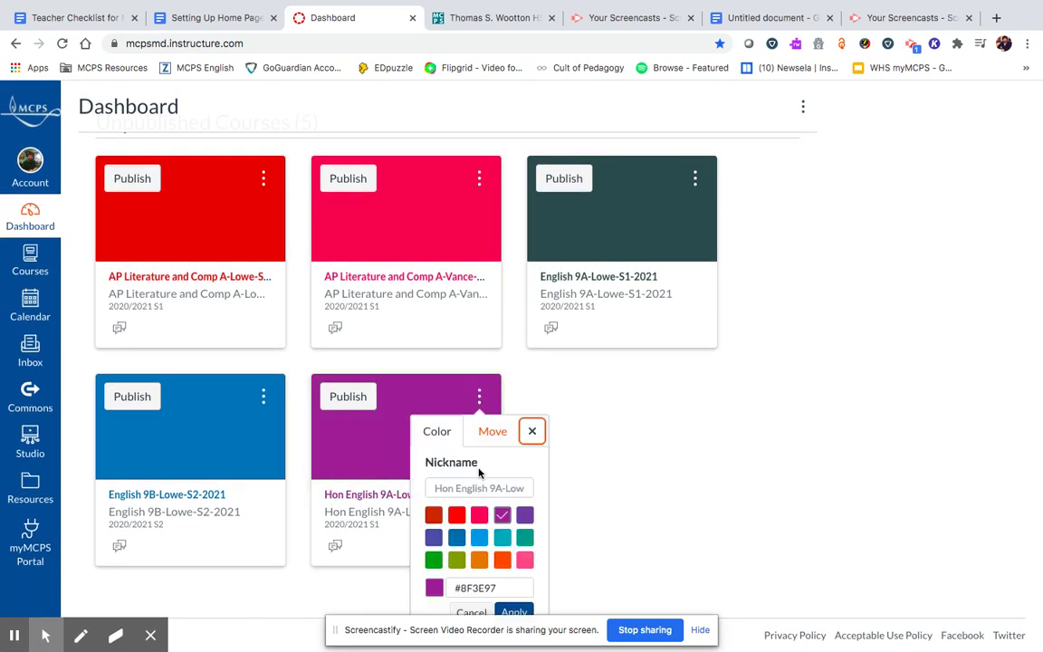
left_click(457, 487)
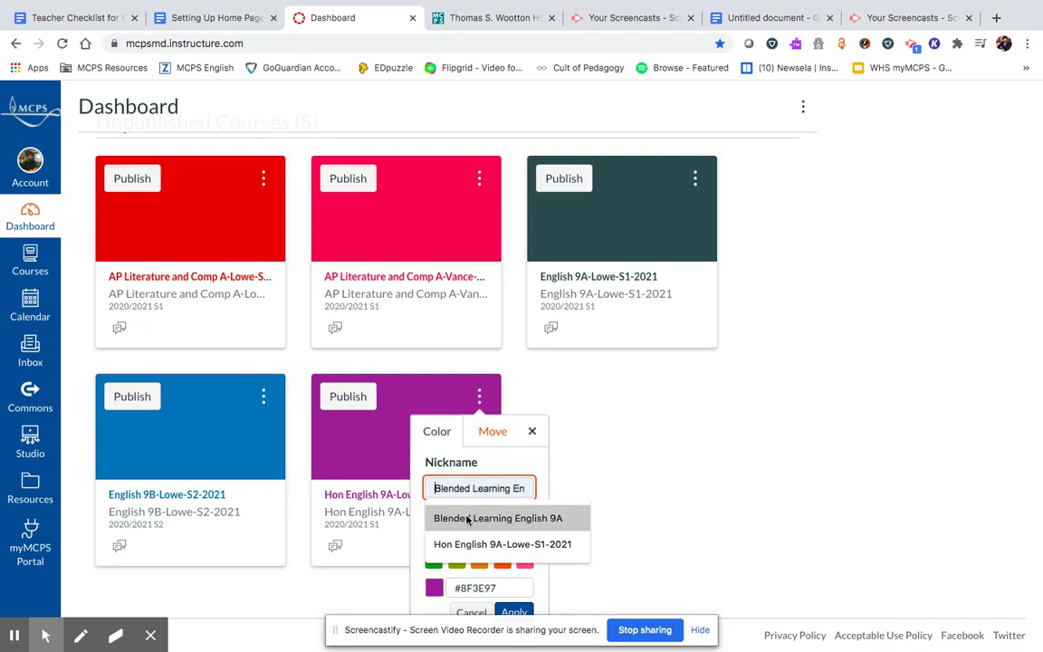
left_click(449, 518)
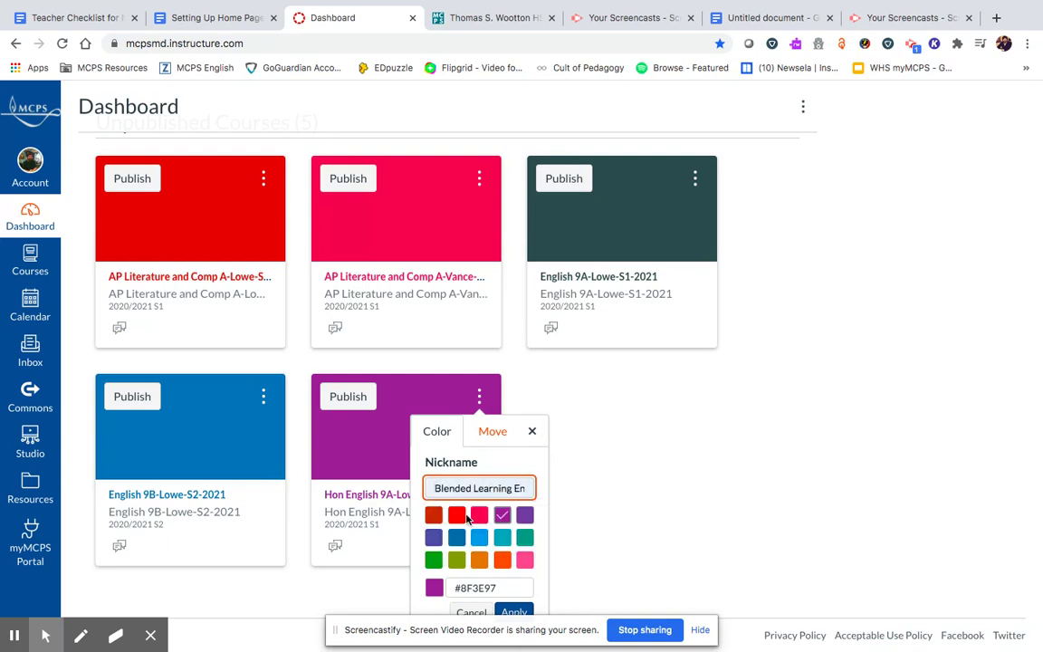
left_click(513, 613)
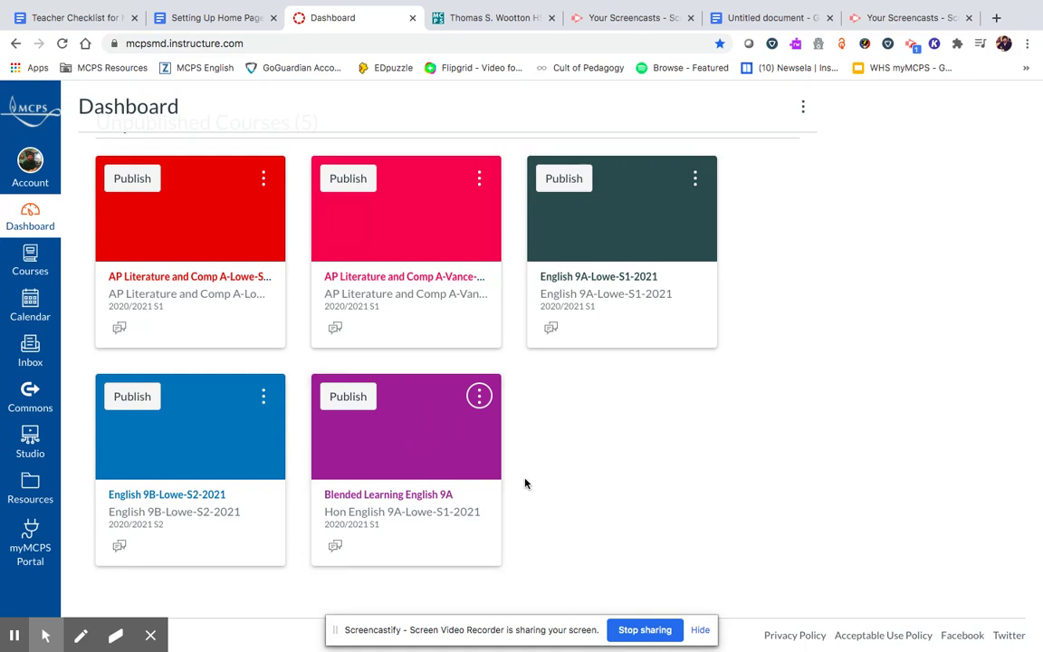
left_click(440, 500)
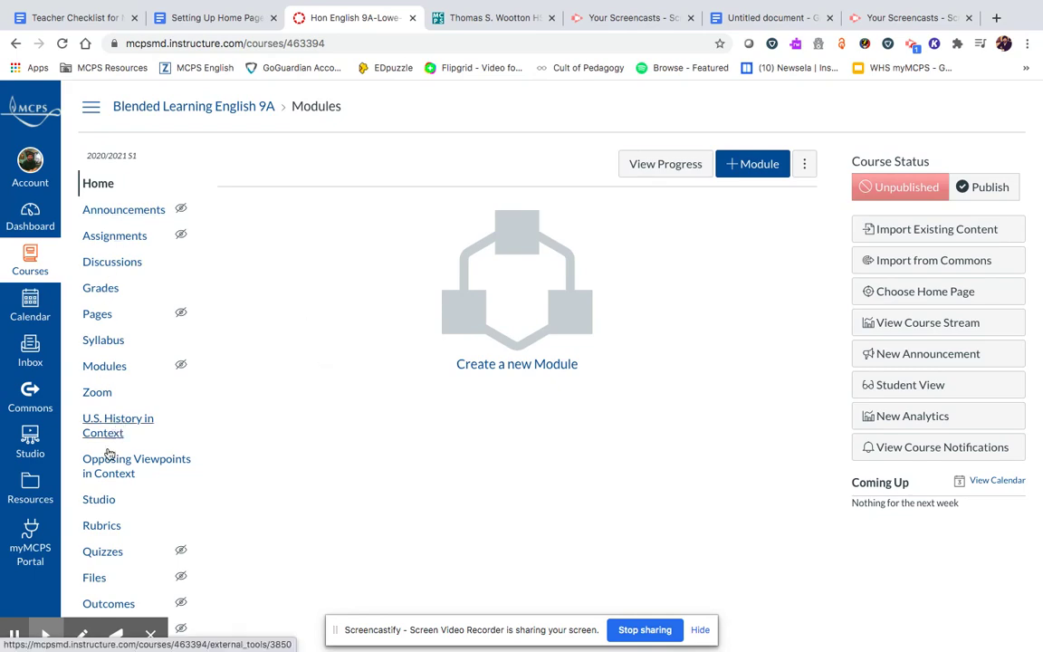
- Scroll the Blended Learning English 9A course navigation down to reach Settings
scroll(104, 507, "down", 1)
scroll(104, 511, "down", 1)
scroll(101, 505, "up", 3)
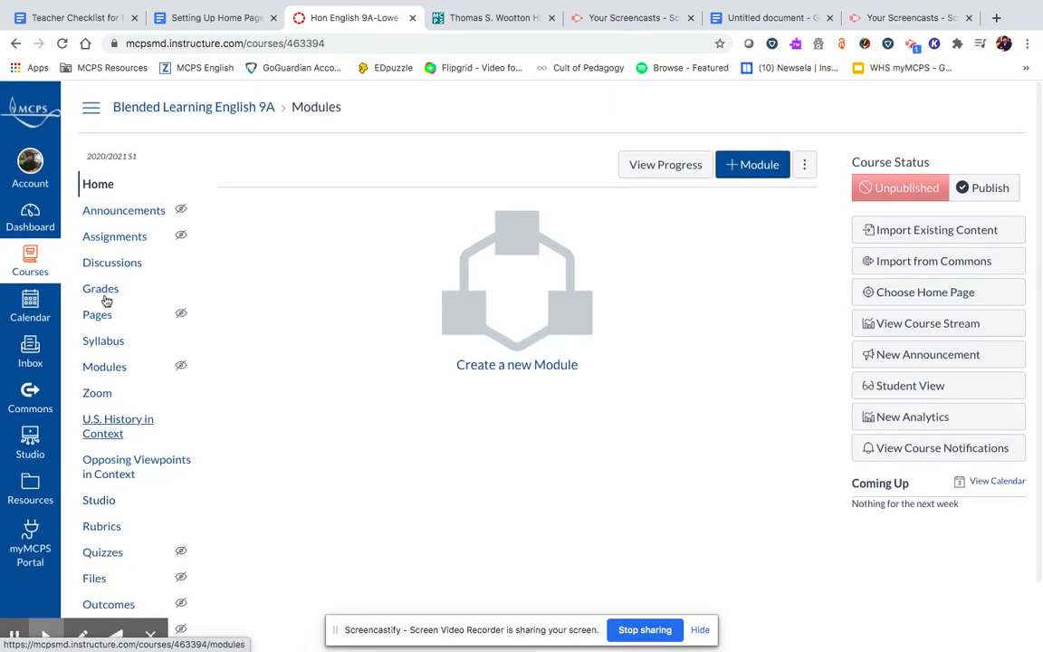
left_click(150, 634)
scroll(326, 428, "down", 2)
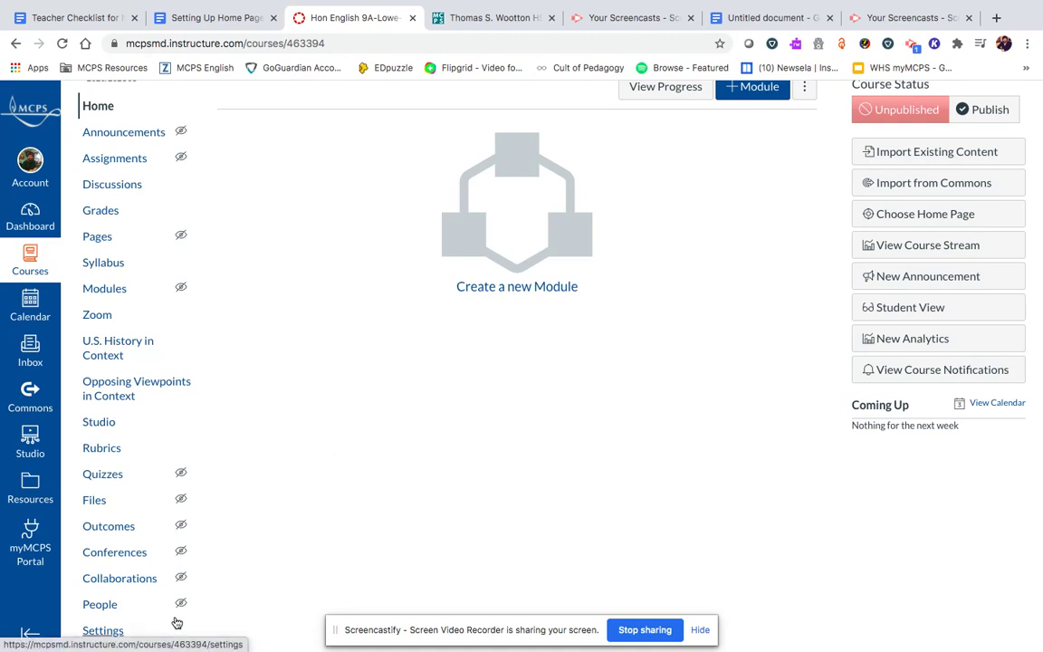
- Open the course Settings and scroll through its Navigation item list
left_click(102, 631)
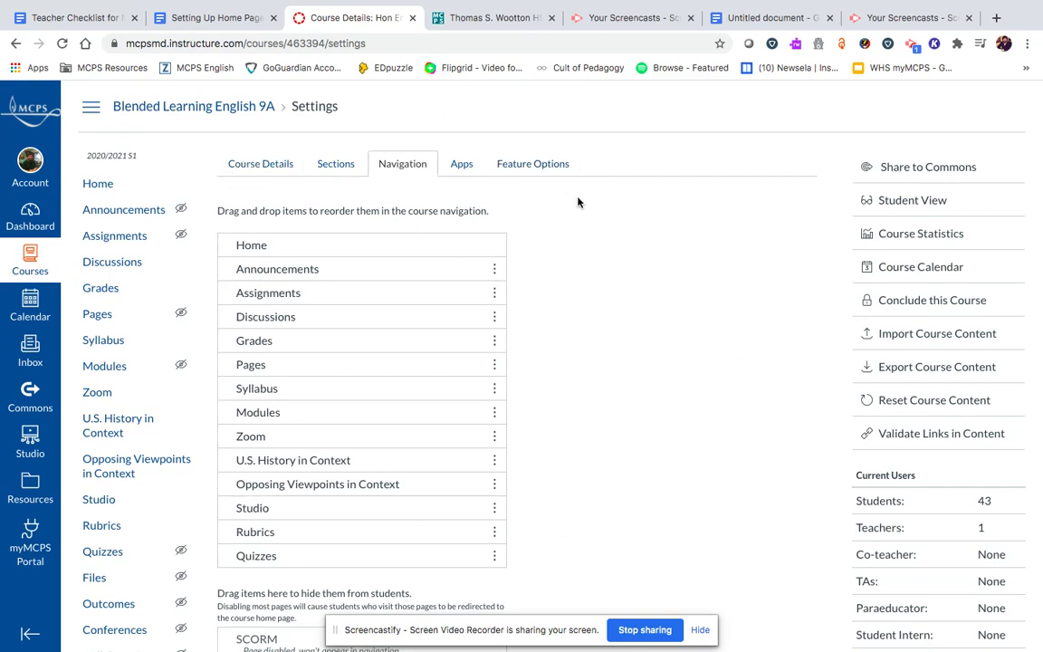
scroll(678, 331, "down", 5)
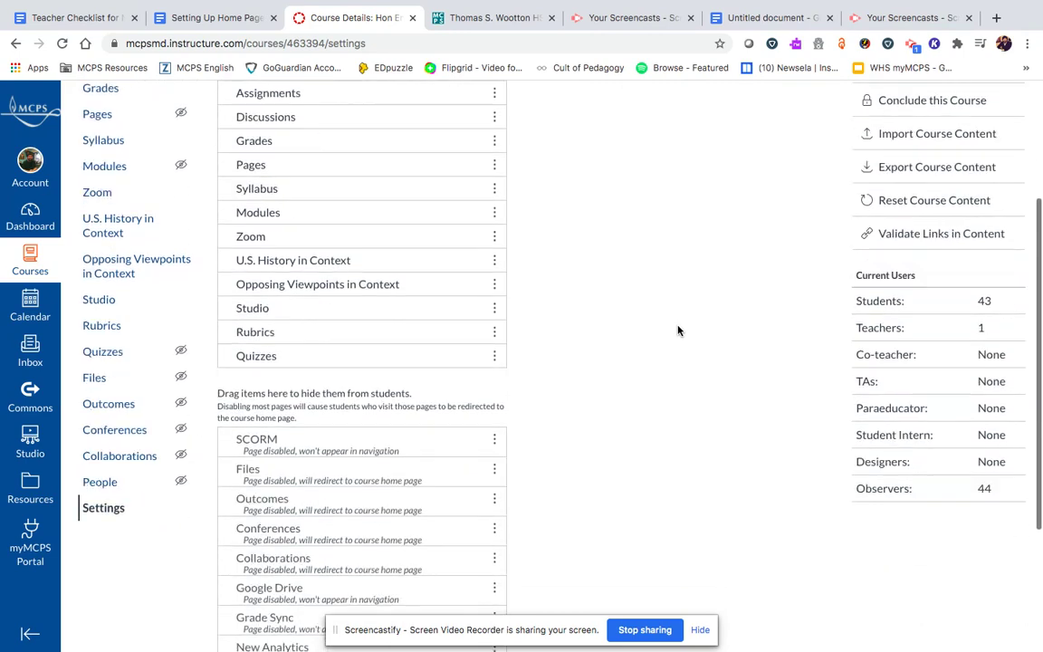
scroll(678, 330, "up", 5)
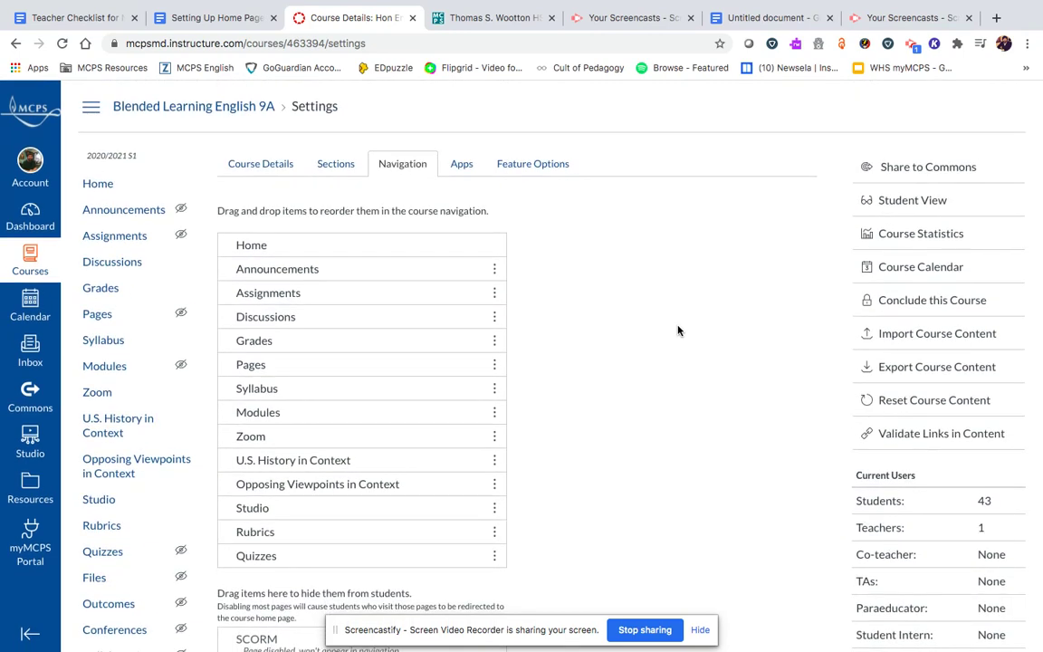
scroll(679, 330, "down", 1)
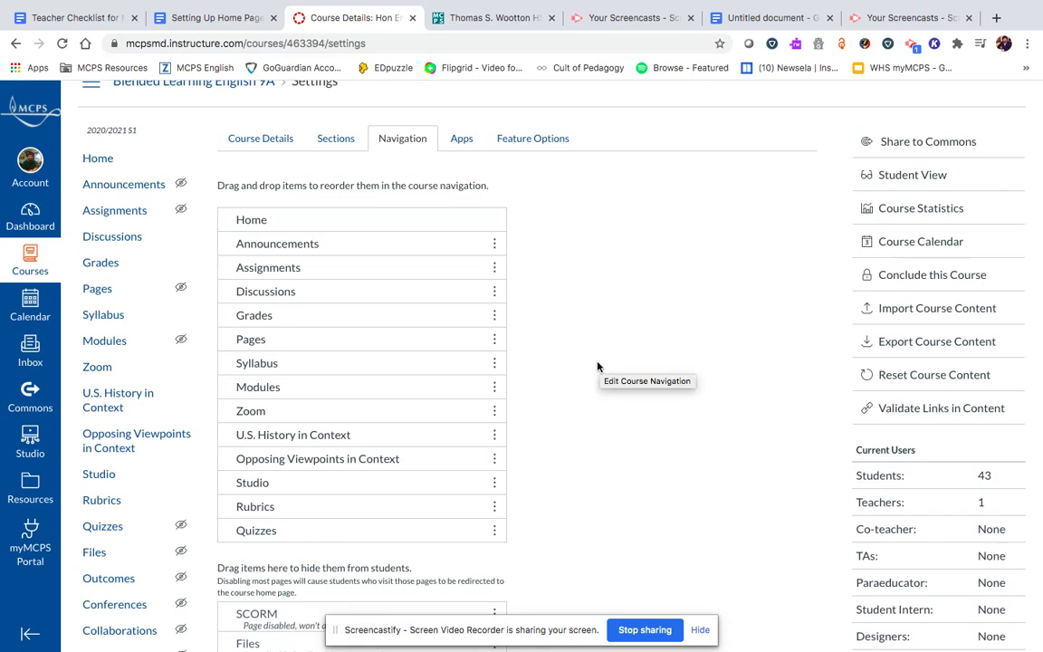
- Disable U.S. History in Context, Opposing Viewpoints in Context, Studio, Rubrics and Quizzes, then save
left_click(497, 438)
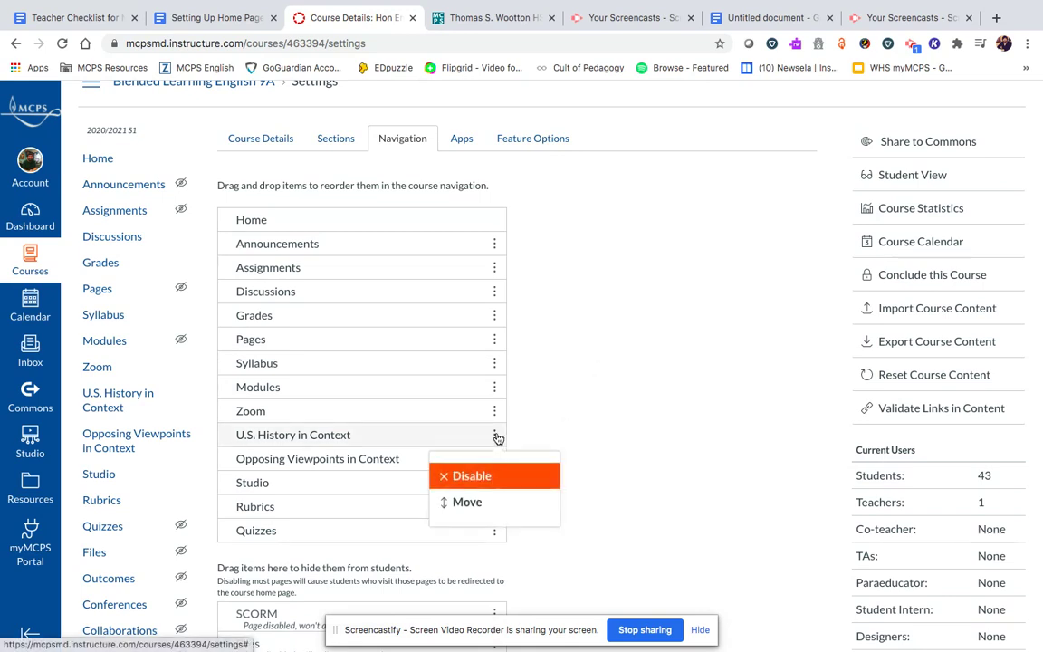
left_click(457, 476)
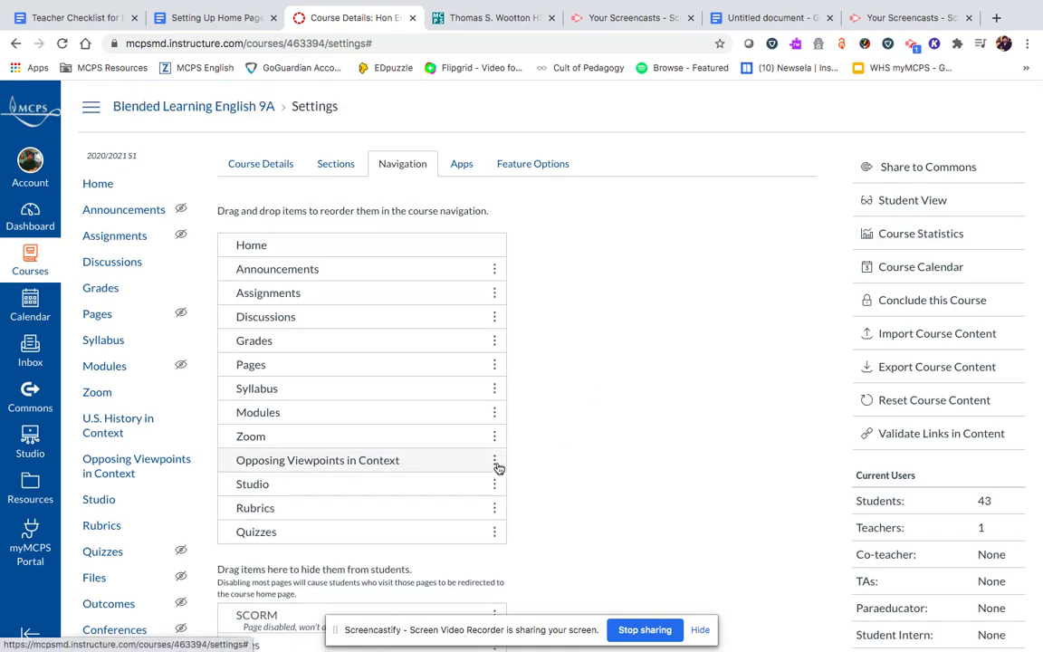
left_click(495, 460)
left_click(457, 496)
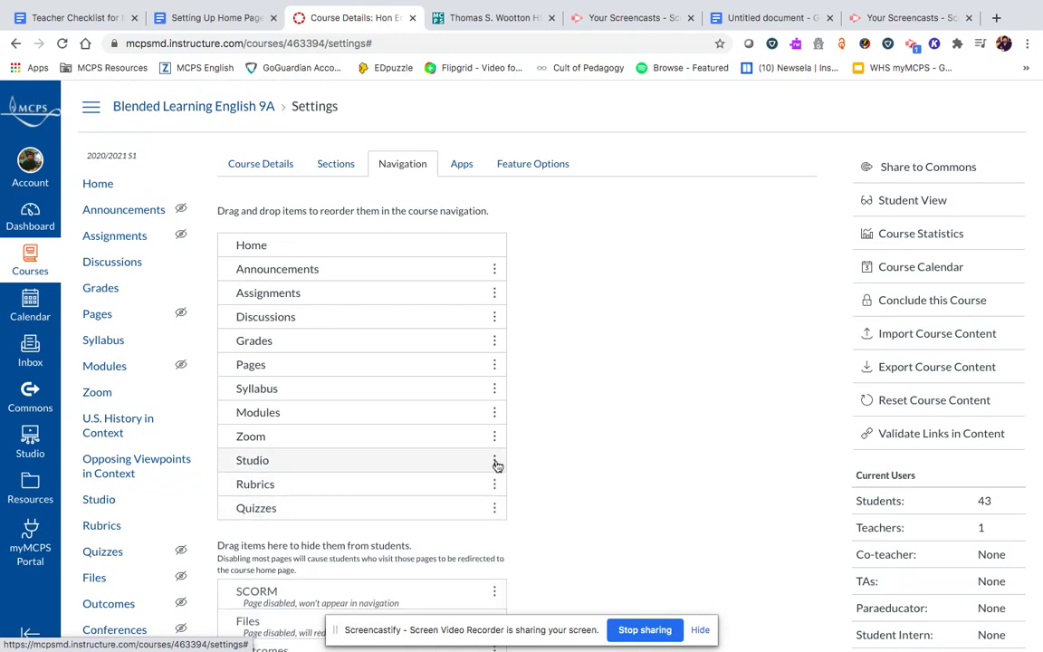
left_click(494, 460)
left_click(454, 497)
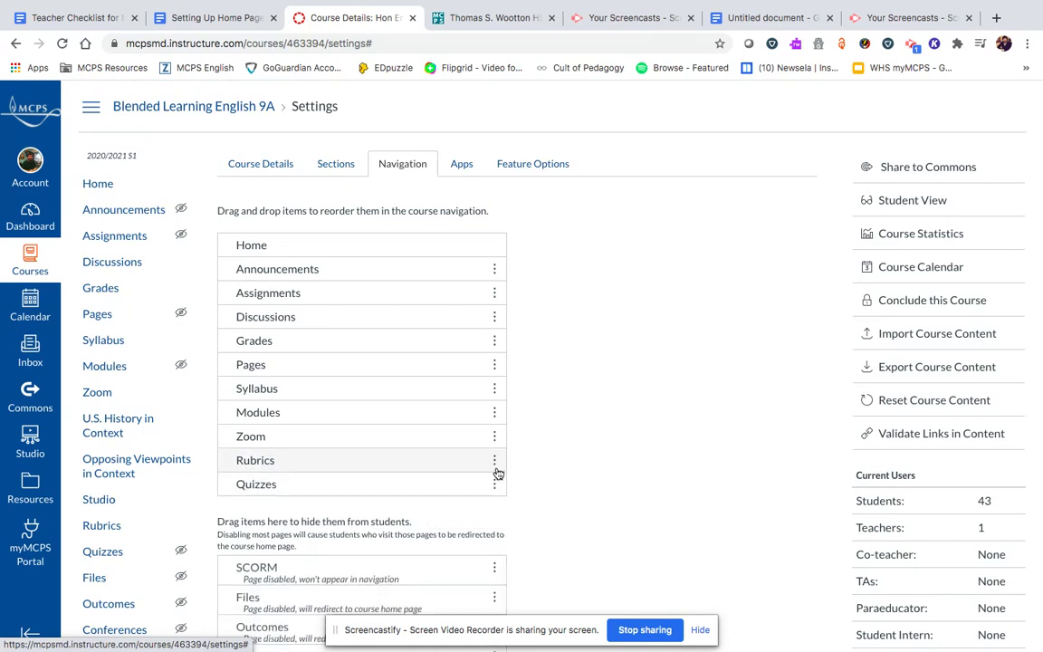
left_click(494, 460)
left_click(480, 498)
left_click(495, 460)
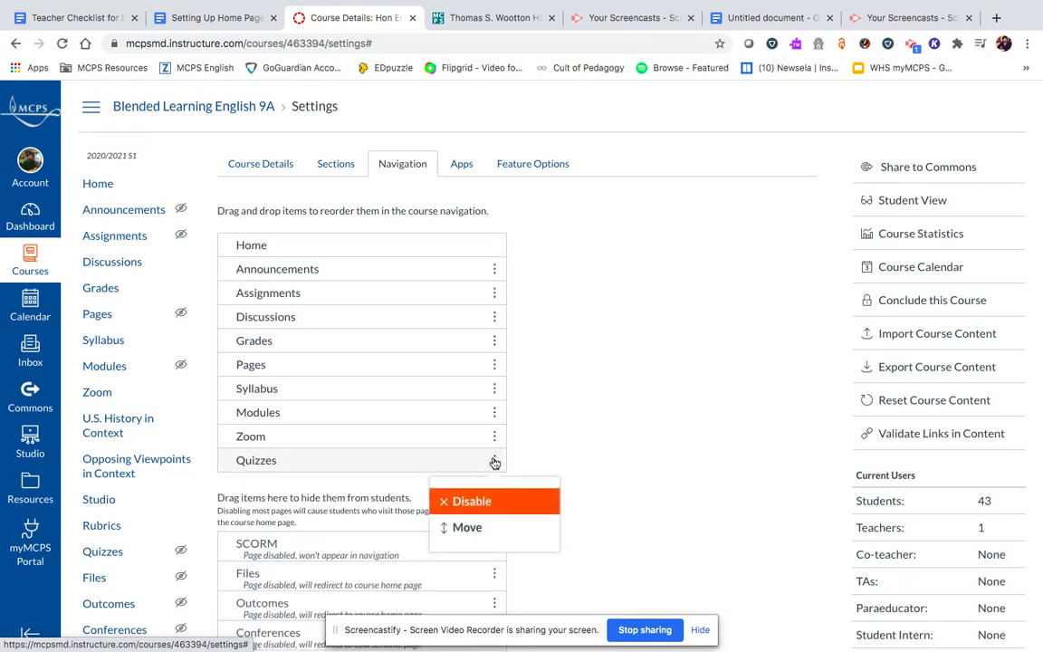
left_click(457, 497)
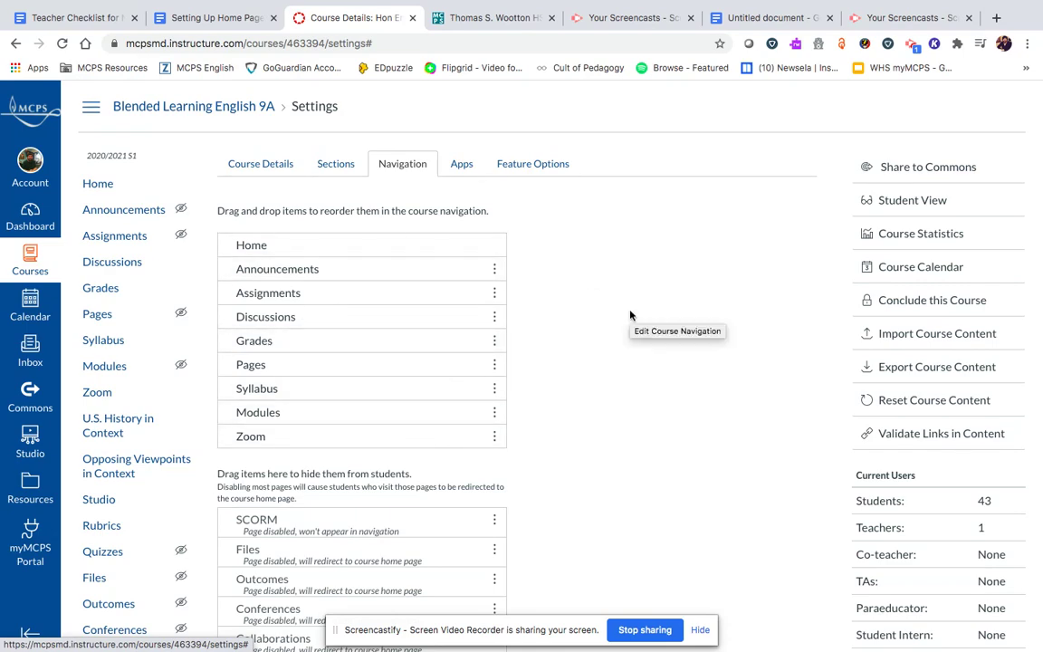
scroll(631, 315, "down", 5)
left_click(233, 607)
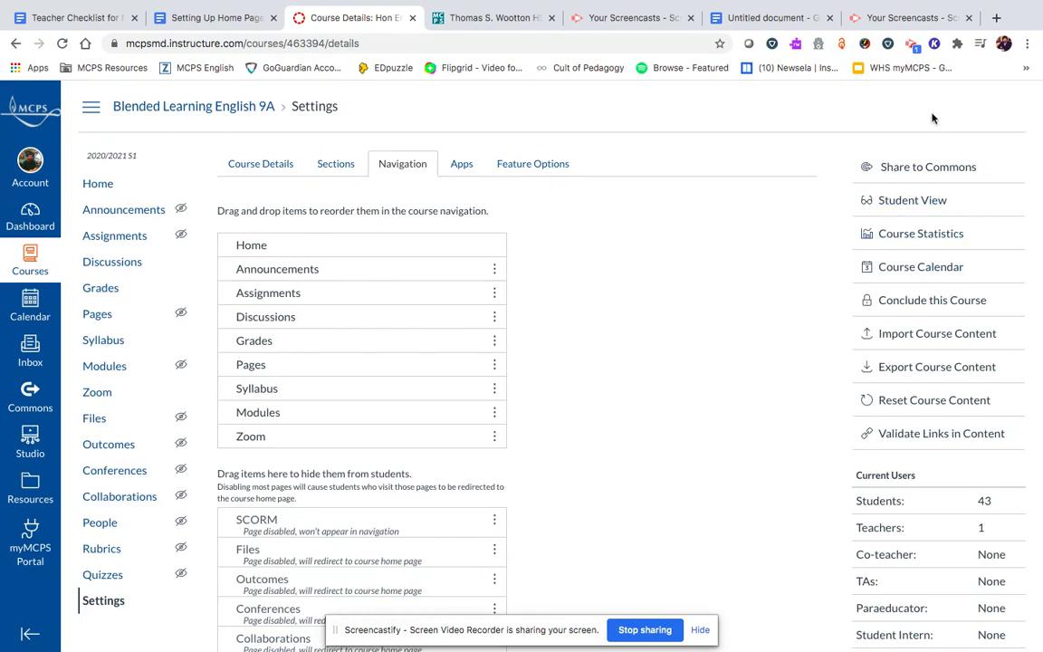
- Preview the course in Student View, then leave it to return to teacher view
left_click(919, 208)
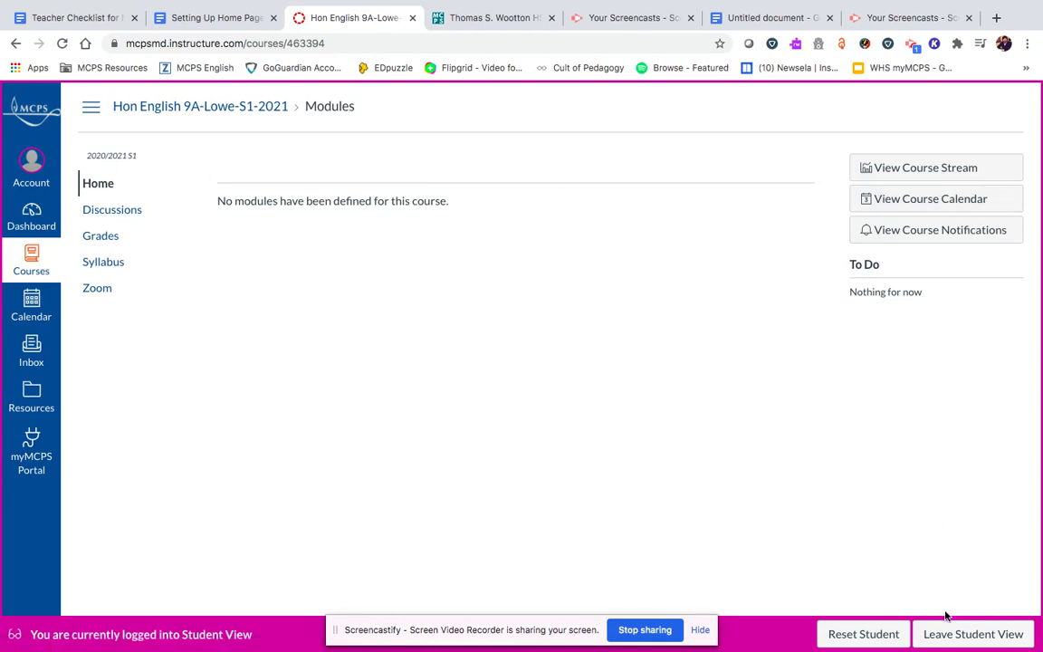
left_click(987, 633)
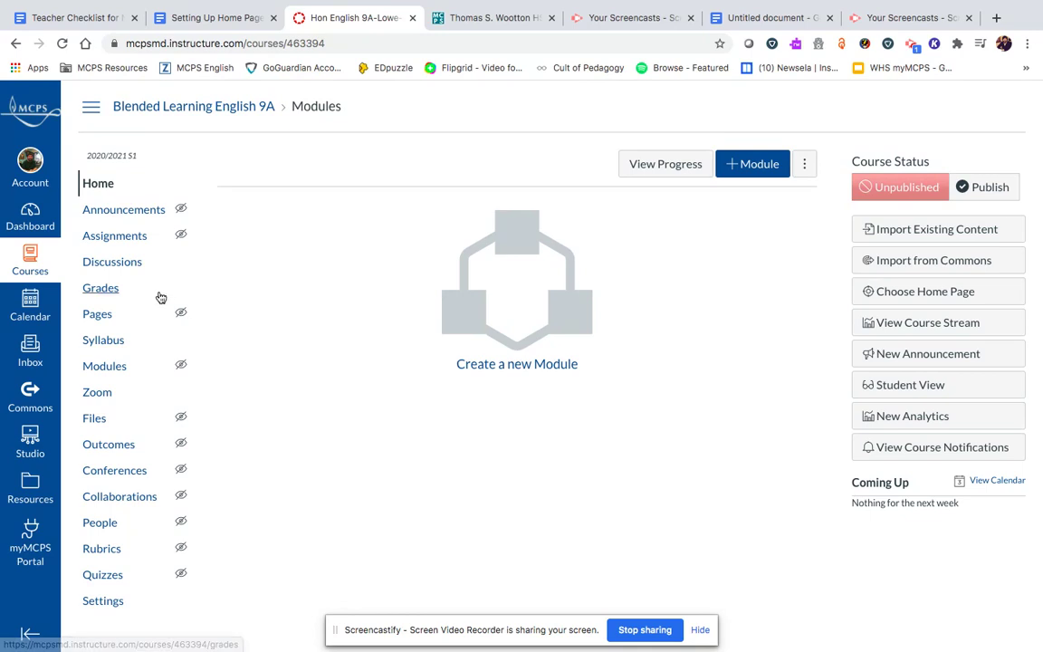
- Create a new course page titled Blended English 9A Homepage and place the cursor in its body
left_click(98, 314)
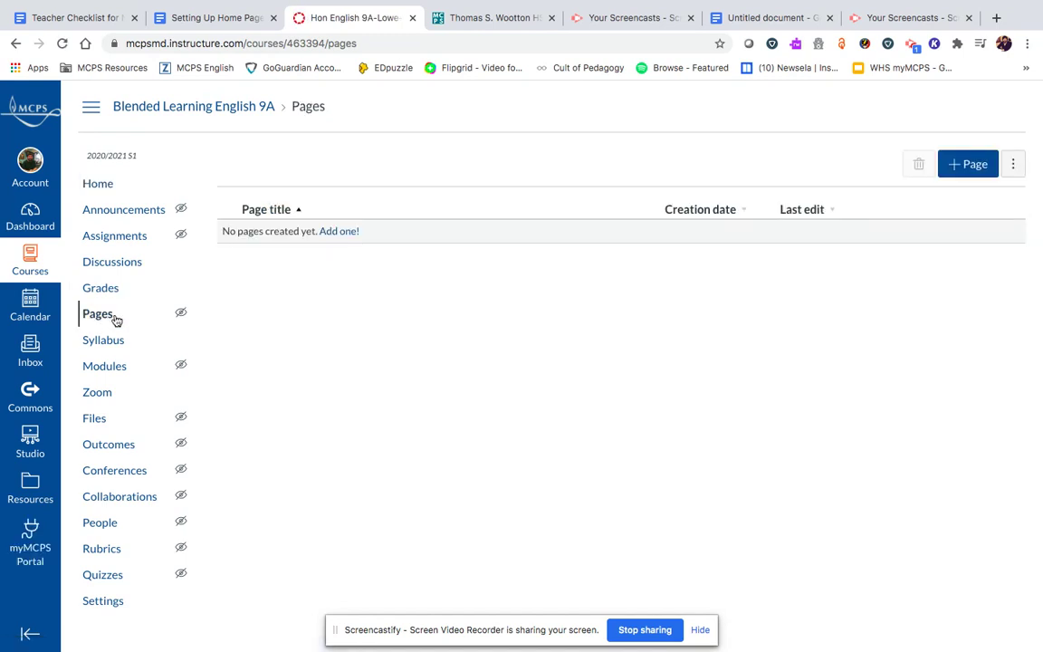
left_click(341, 233)
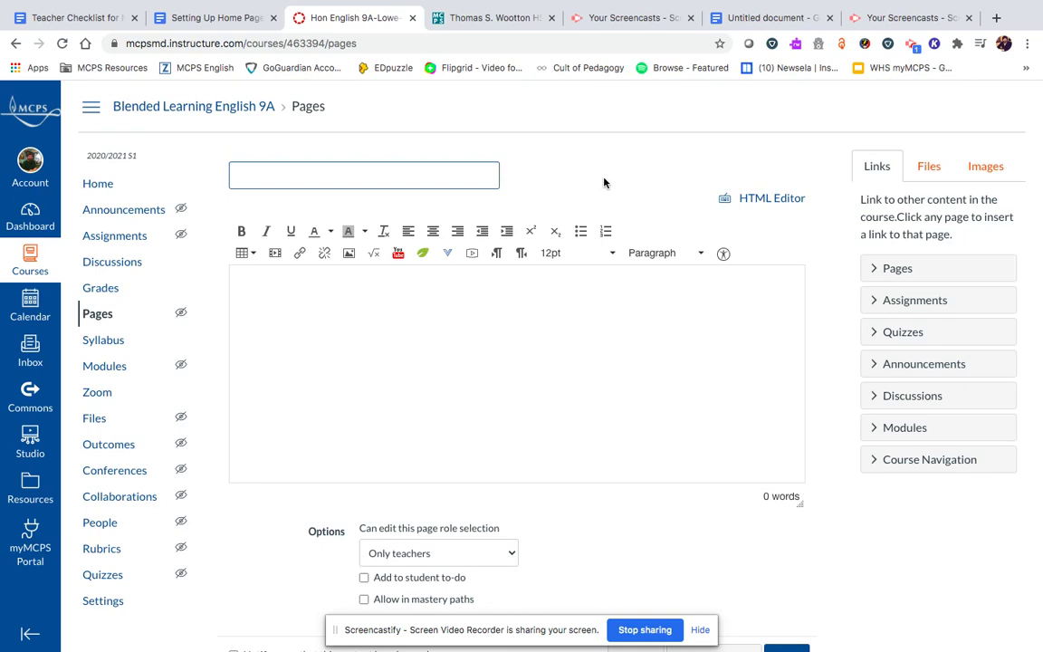
left_click(443, 169)
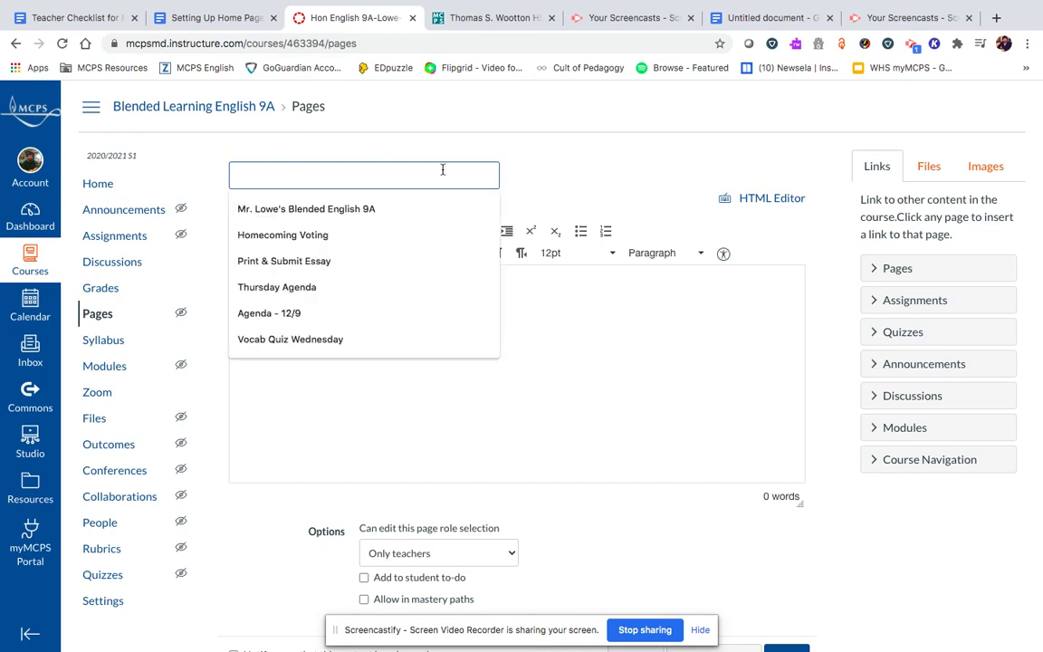
left_click(417, 210)
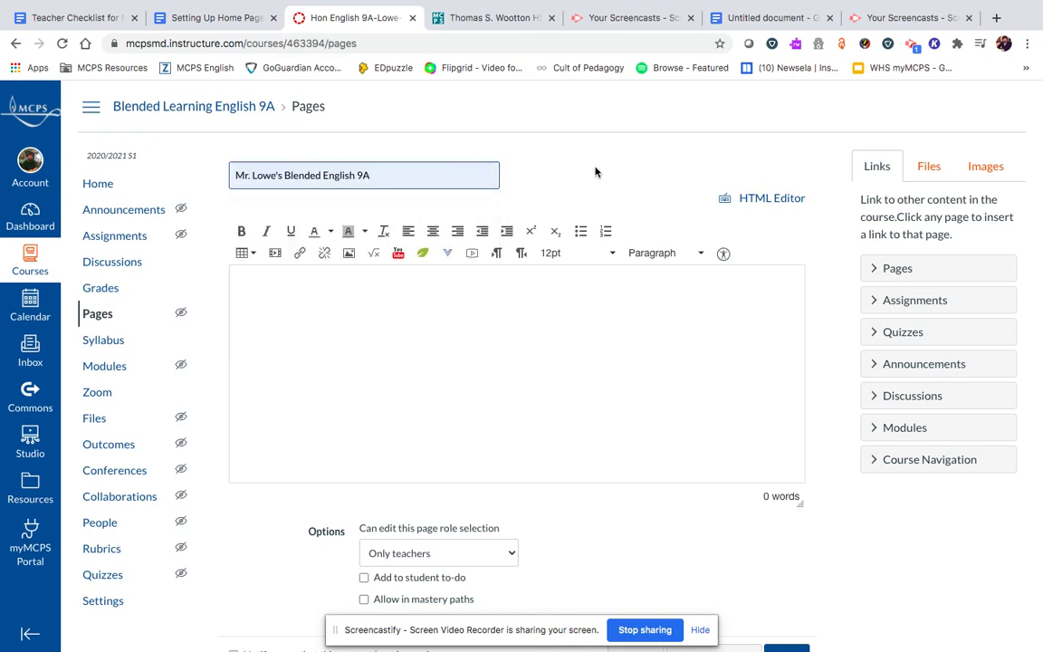
type("Homepage")
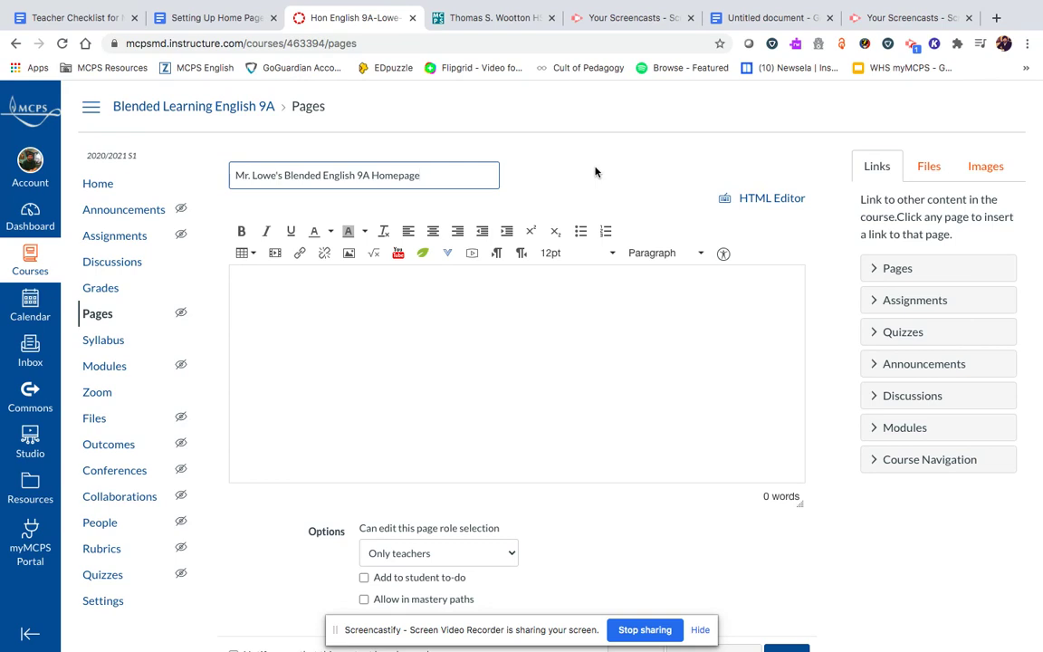
left_click(283, 284)
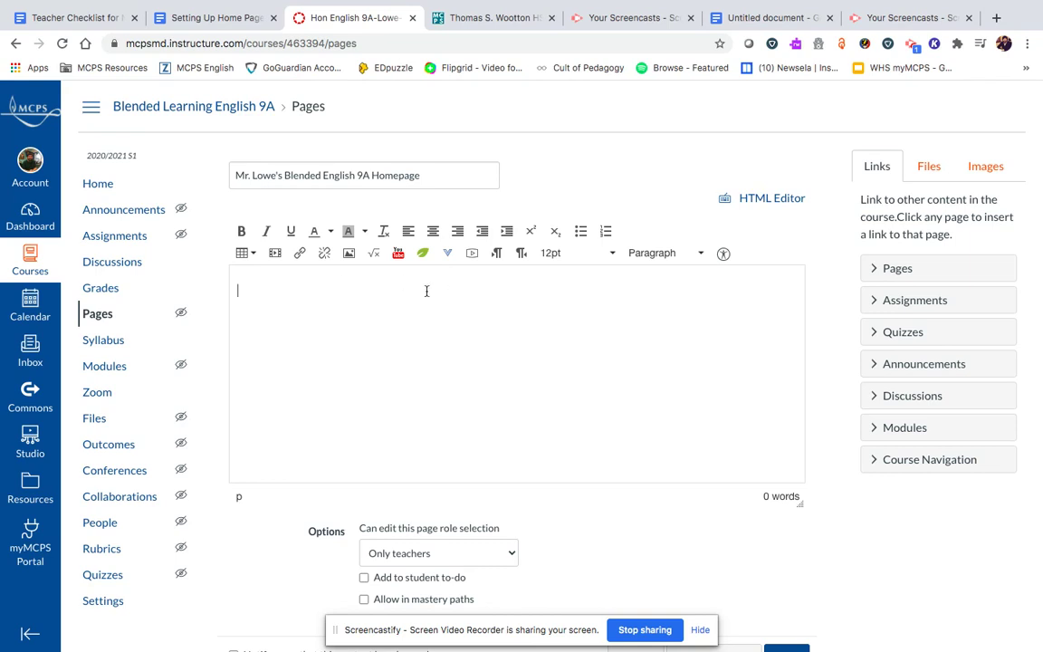
- Copy the Wootton school building photo's image address from the school website, then go back to Canvas
left_click(489, 18)
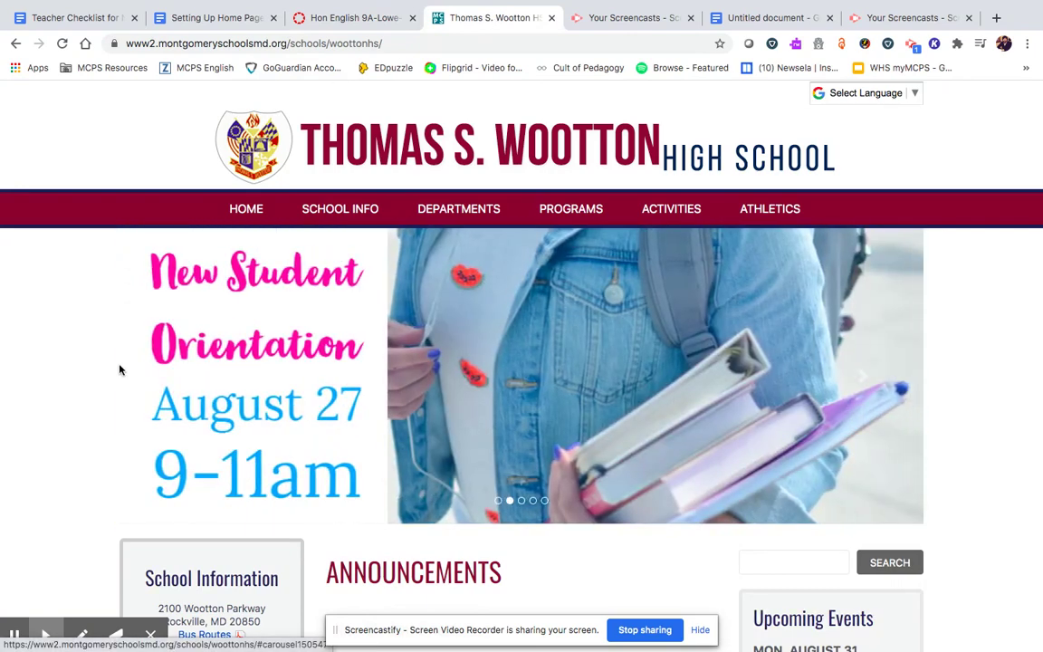
left_click(127, 367)
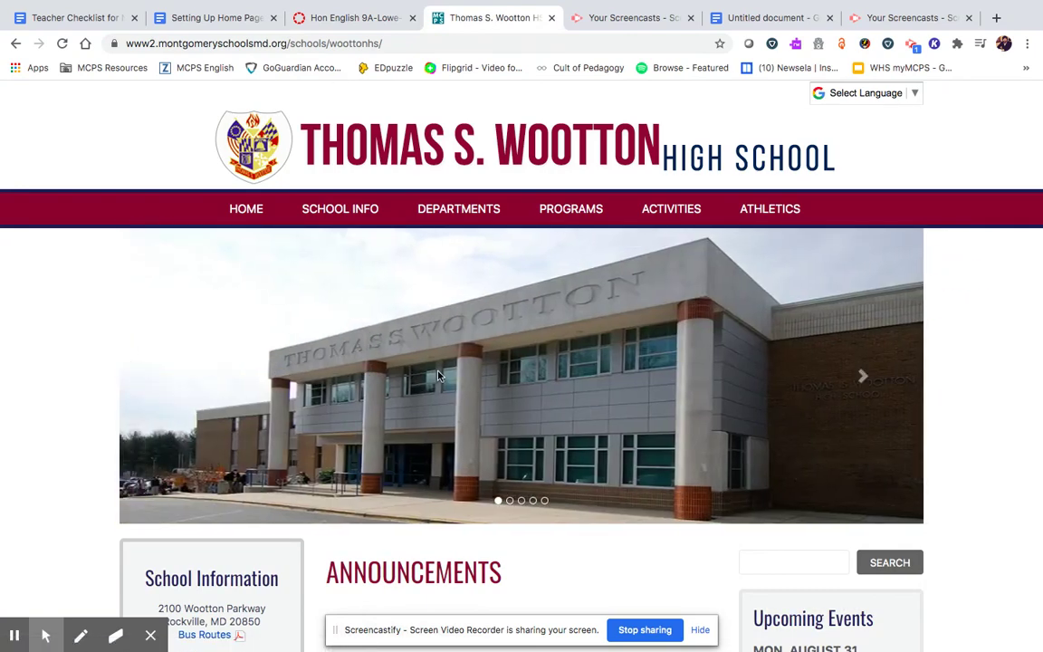
right_click(439, 370)
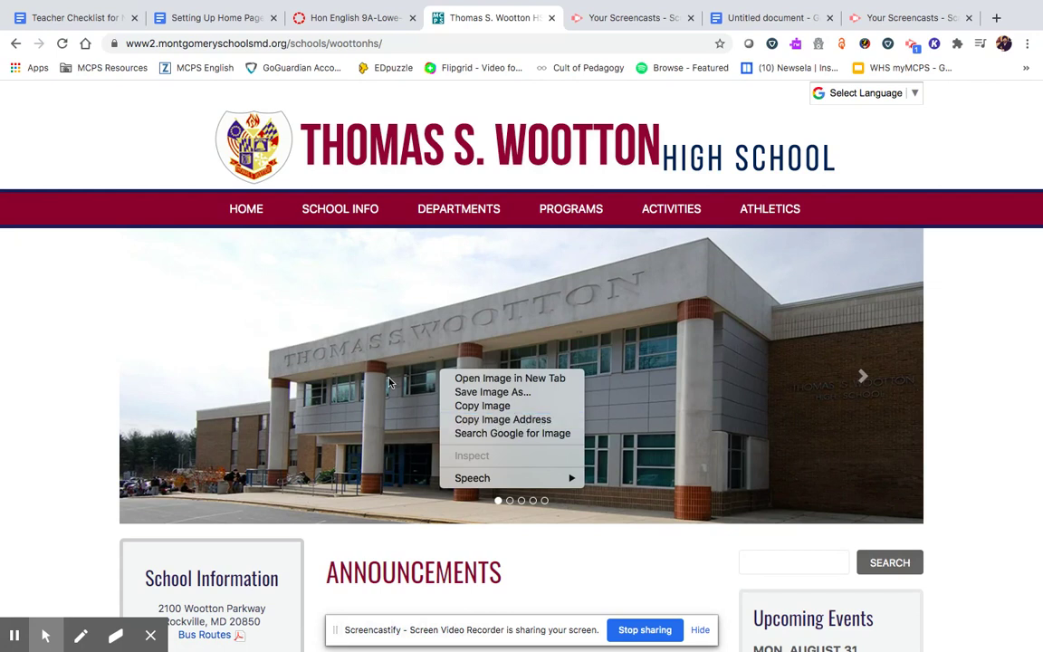
left_click(474, 420)
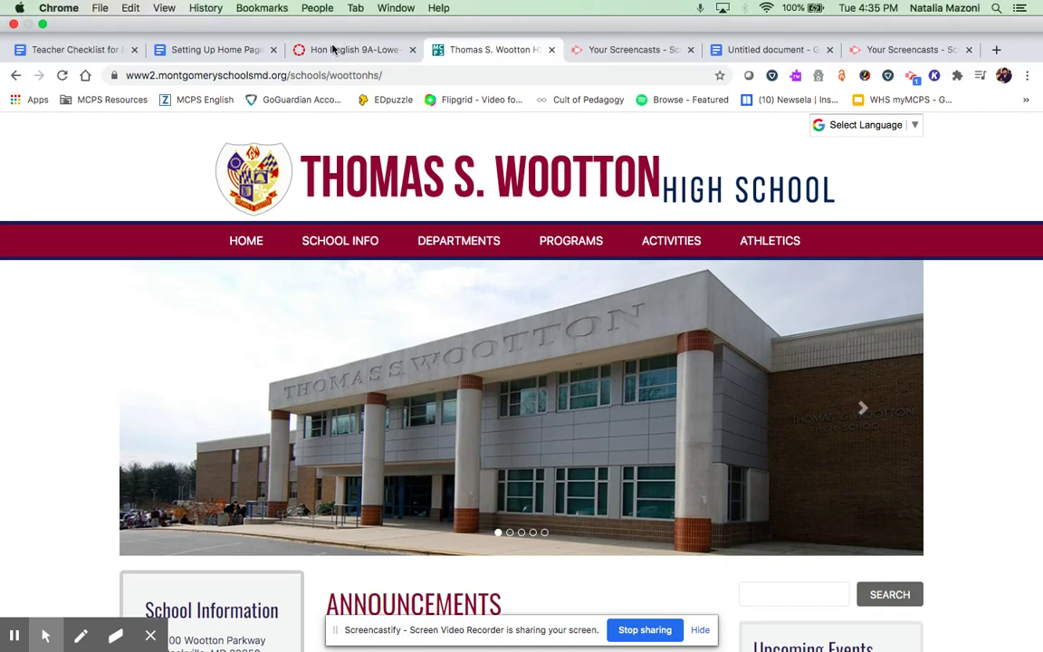
left_click(344, 50)
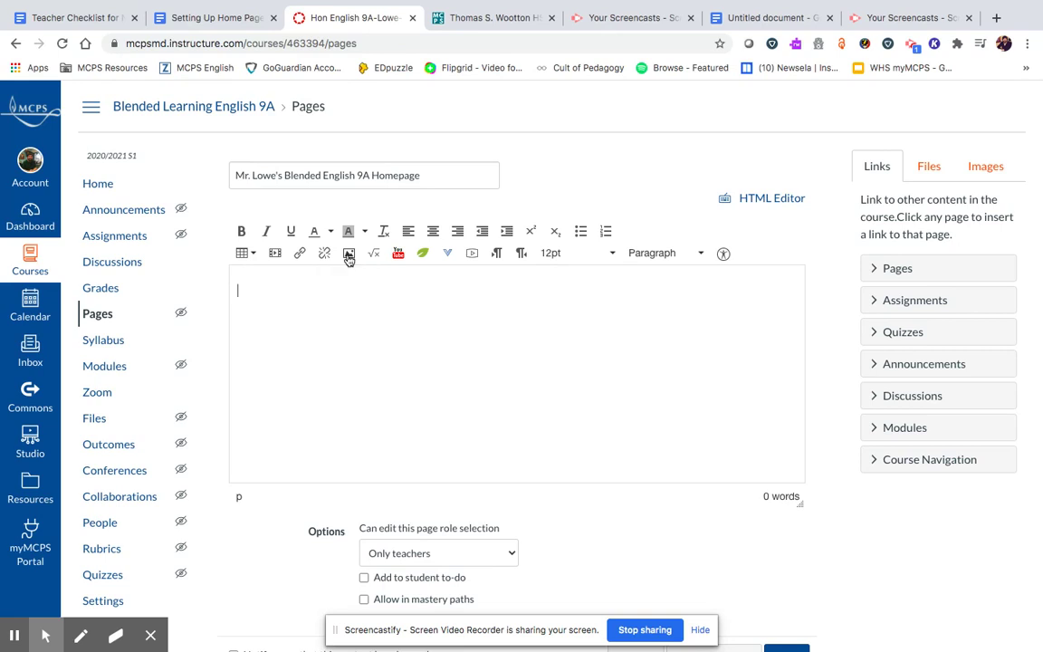
- Embed the copied Wootton building photo URL in the page body and add a new line below it
left_click(349, 254)
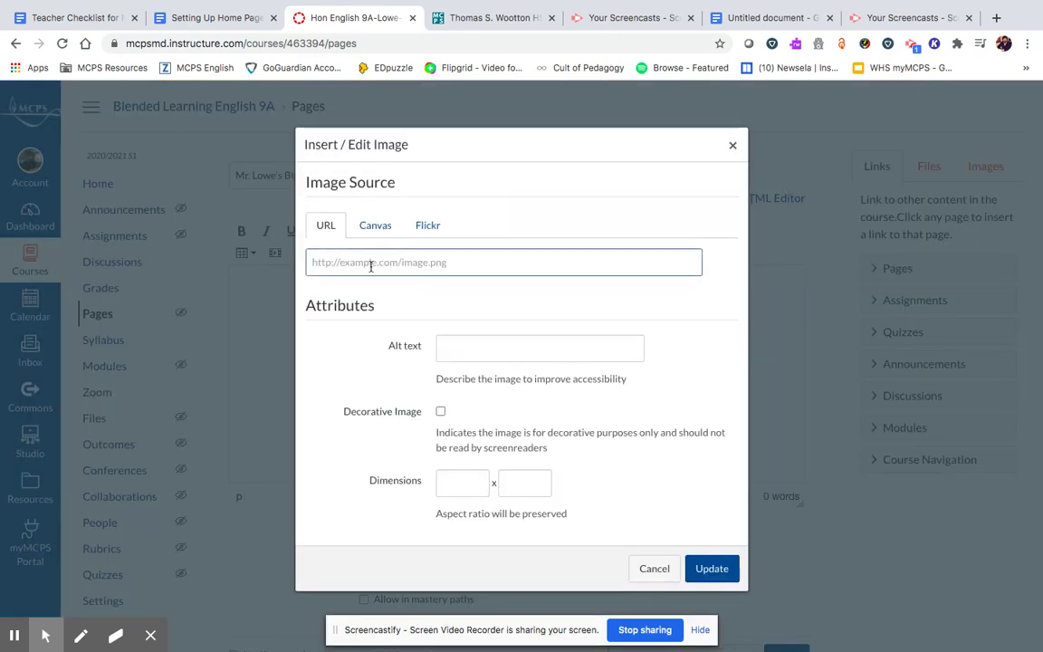
key("ctrl+v")
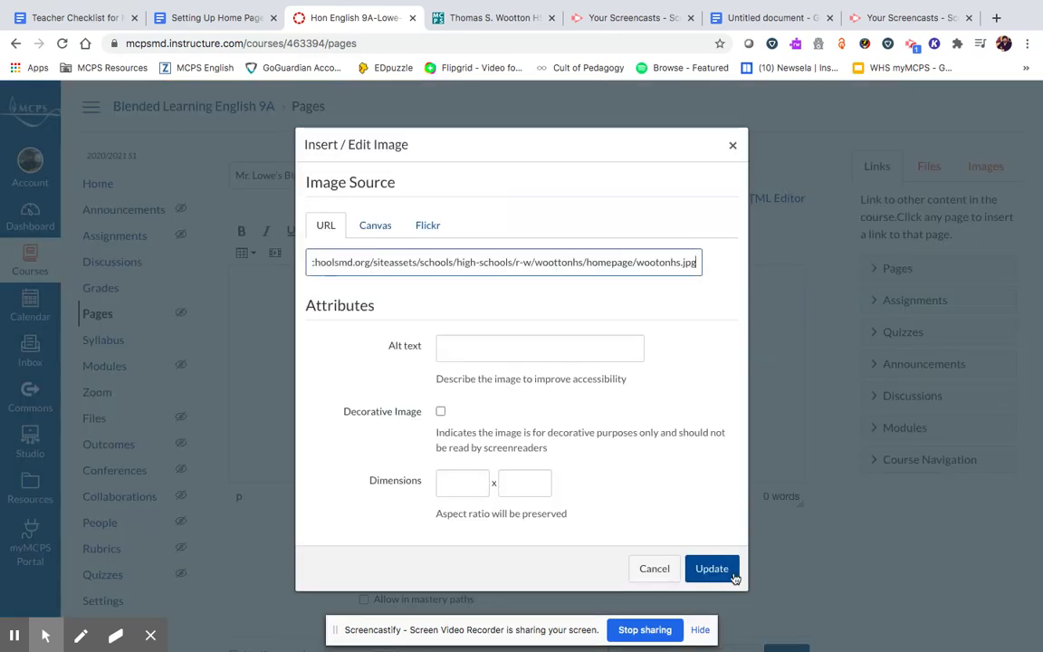
left_click(711, 568)
scroll(650, 317, "down", 1)
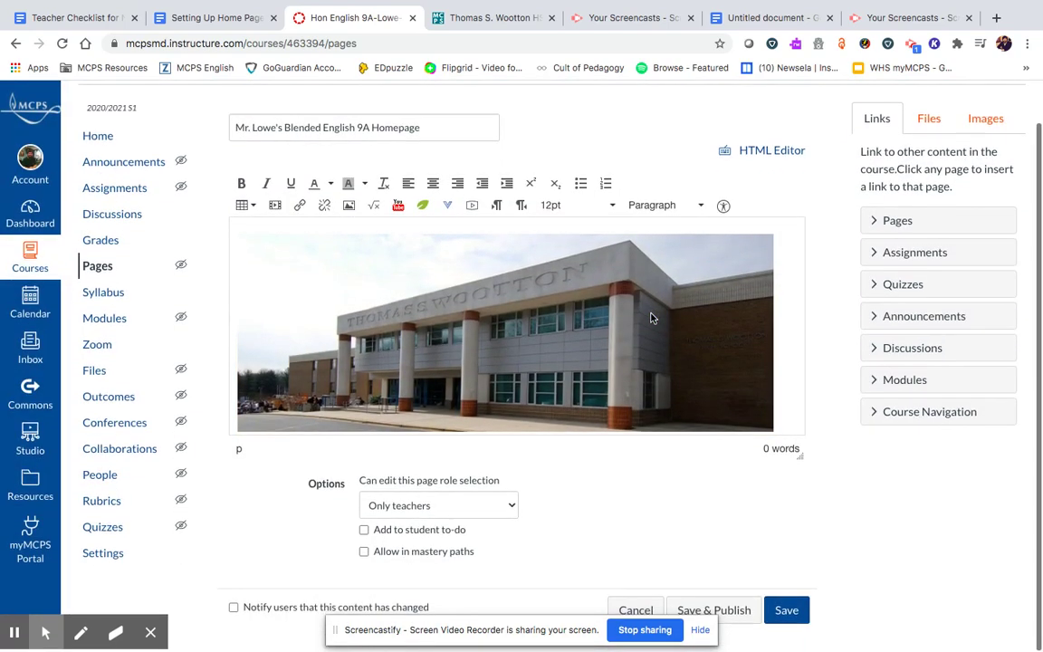
right_click(785, 391)
left_click(790, 370)
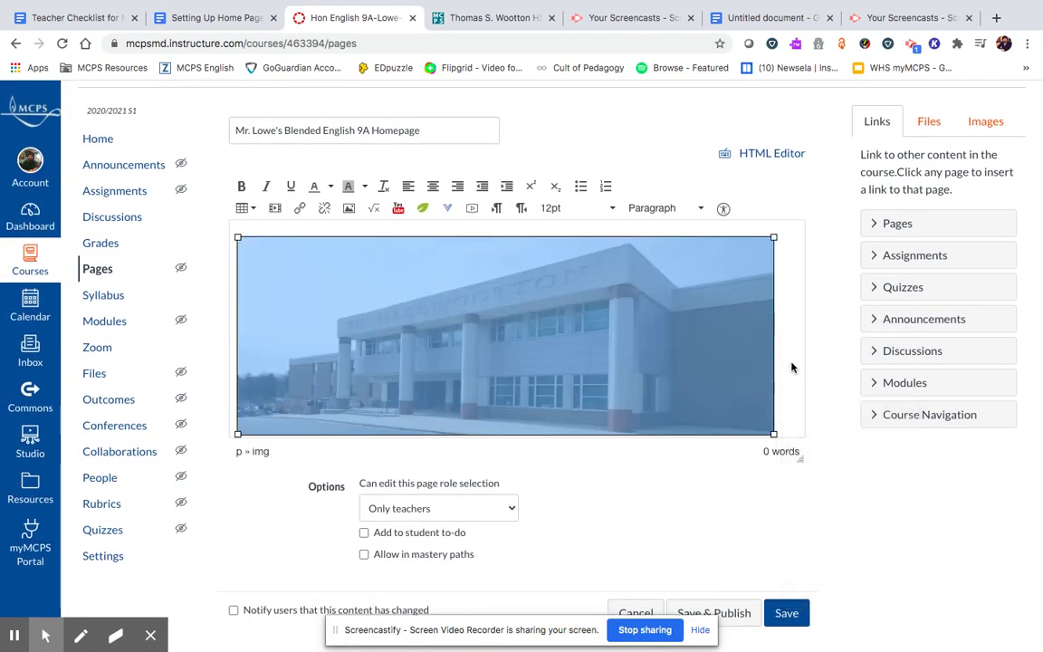
left_click(792, 387)
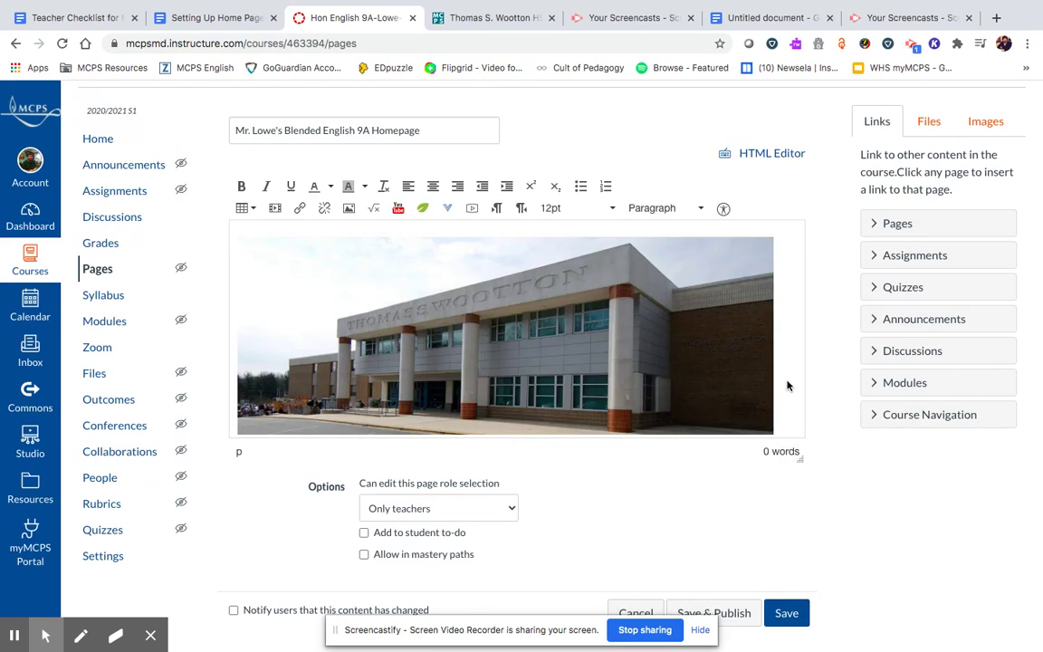
key("Return")
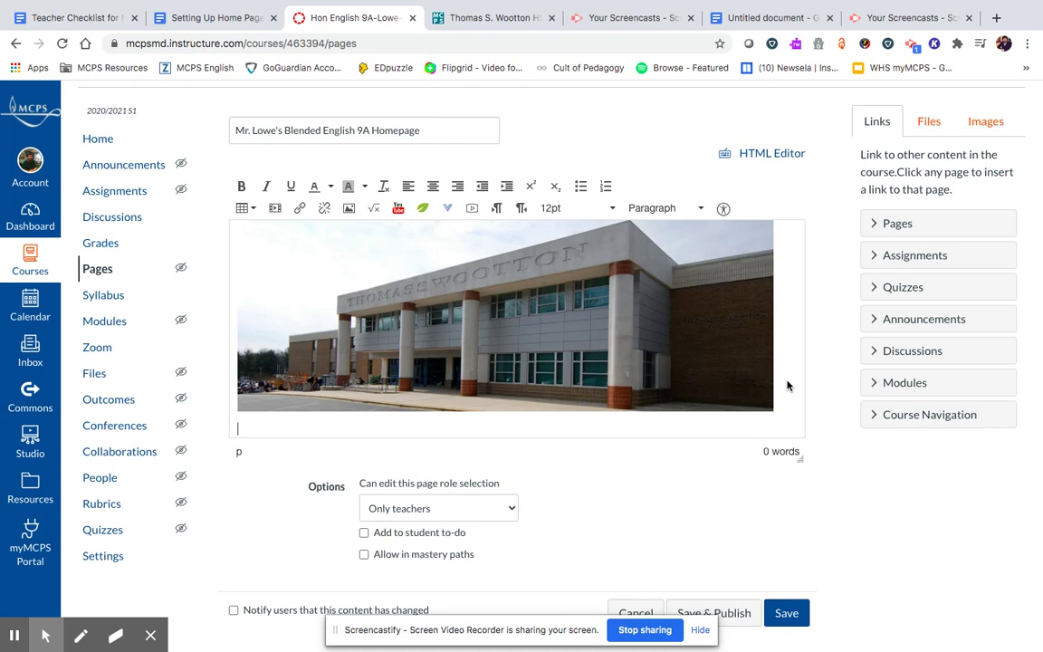
- Insert a 4 x 1 table beneath the school photo
left_click(249, 209)
mouse_move(263, 232)
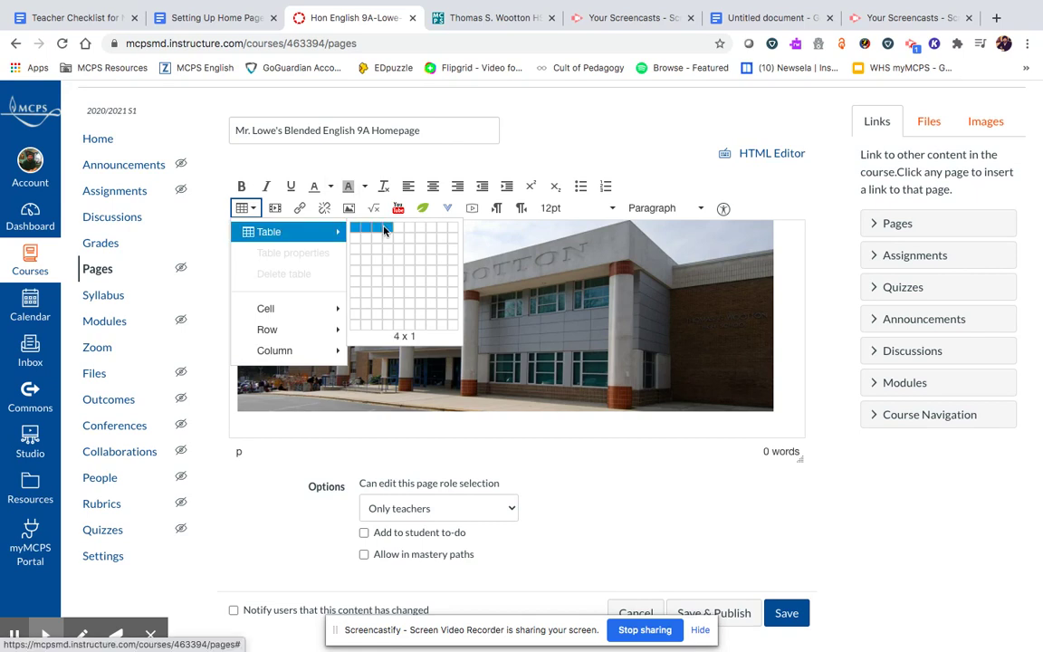
left_click(382, 232)
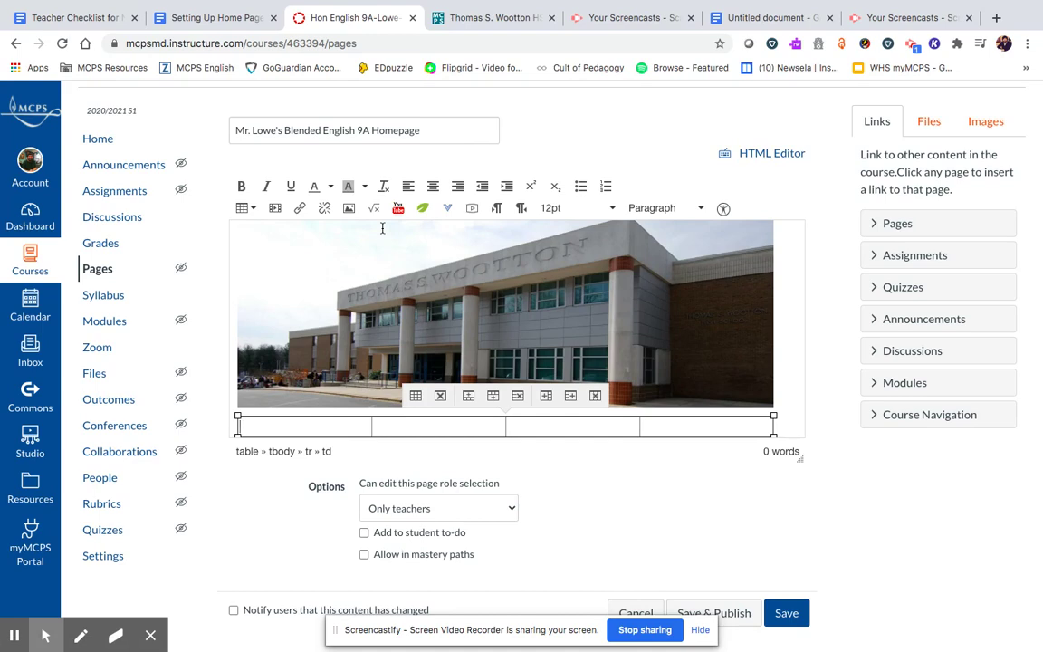
- Select and copy the Zoom meeting lines from the Untitled Google Docs document
left_click(768, 18)
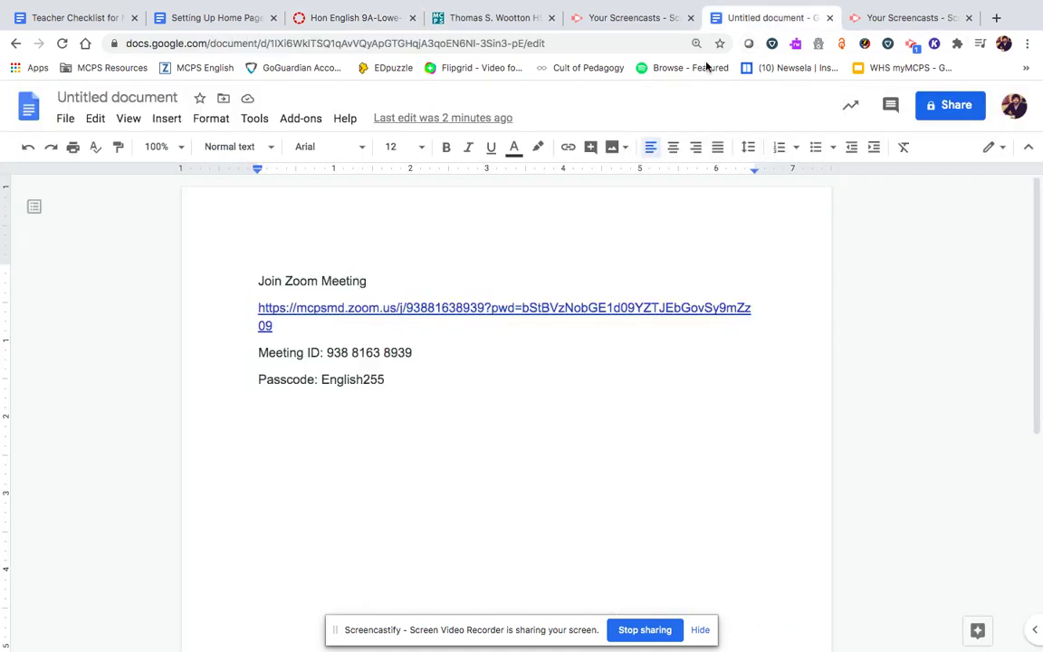
left_click_drag(390, 380, 258, 272)
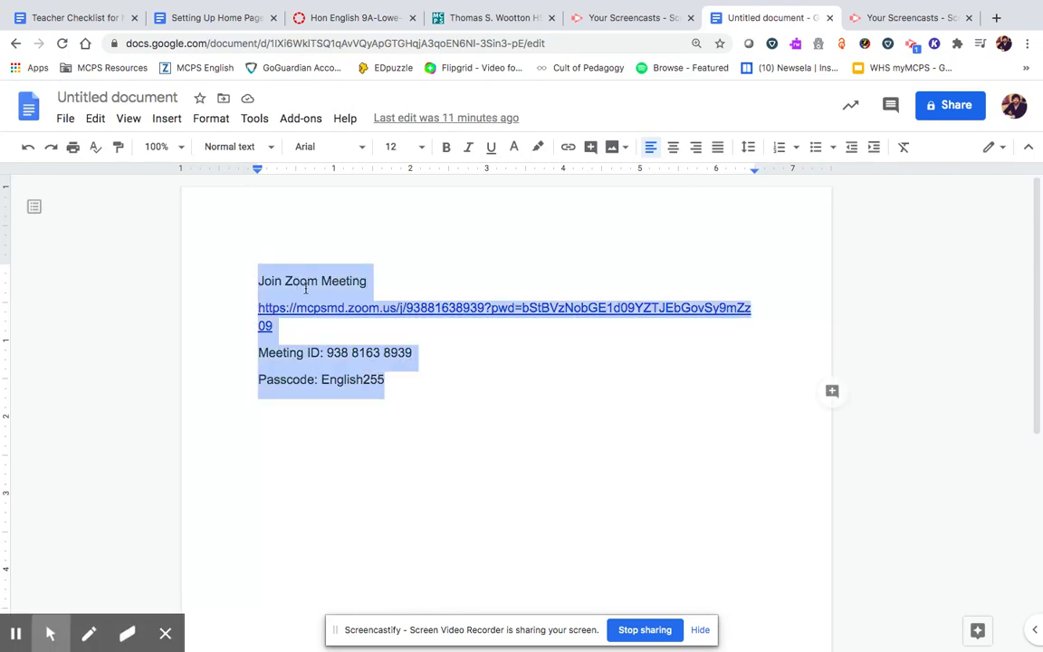
right_click(306, 288)
left_click(352, 286)
- Paste the Zoom details into cell one; enter the teacher's email, Office Hours:, Wednesday in cell two
left_click(354, 19)
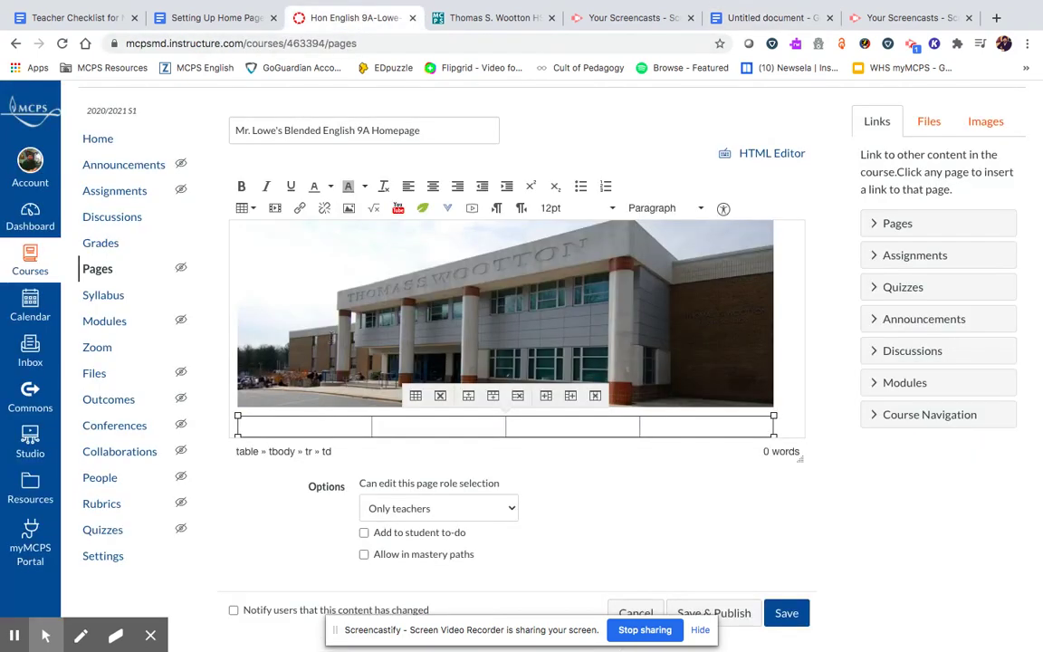
key("ctrl+v")
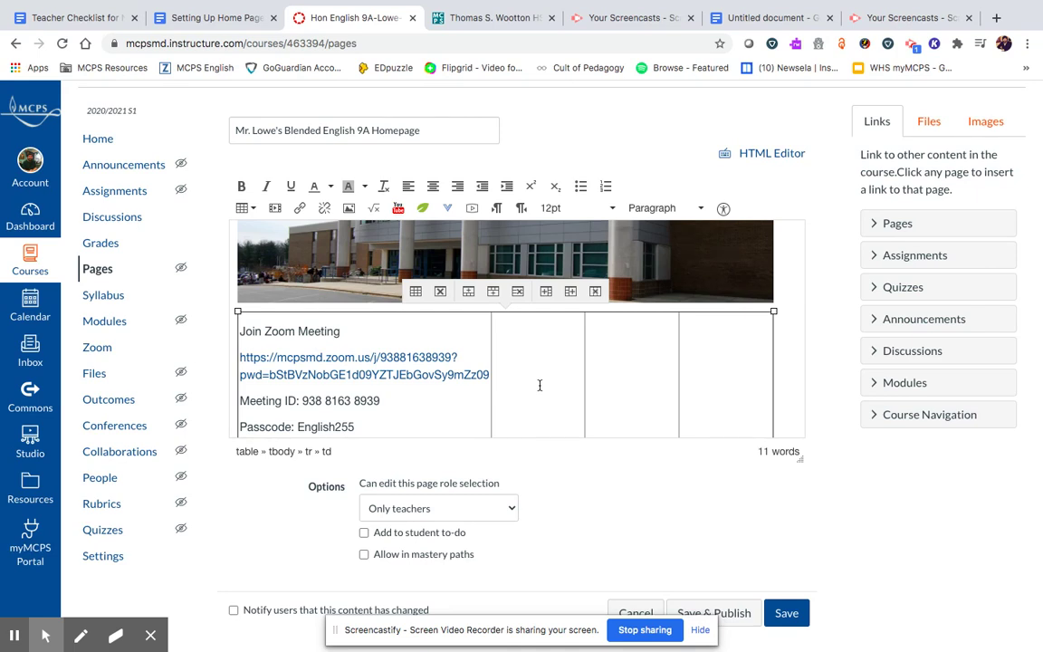
left_click(539, 385)
type("Emai")
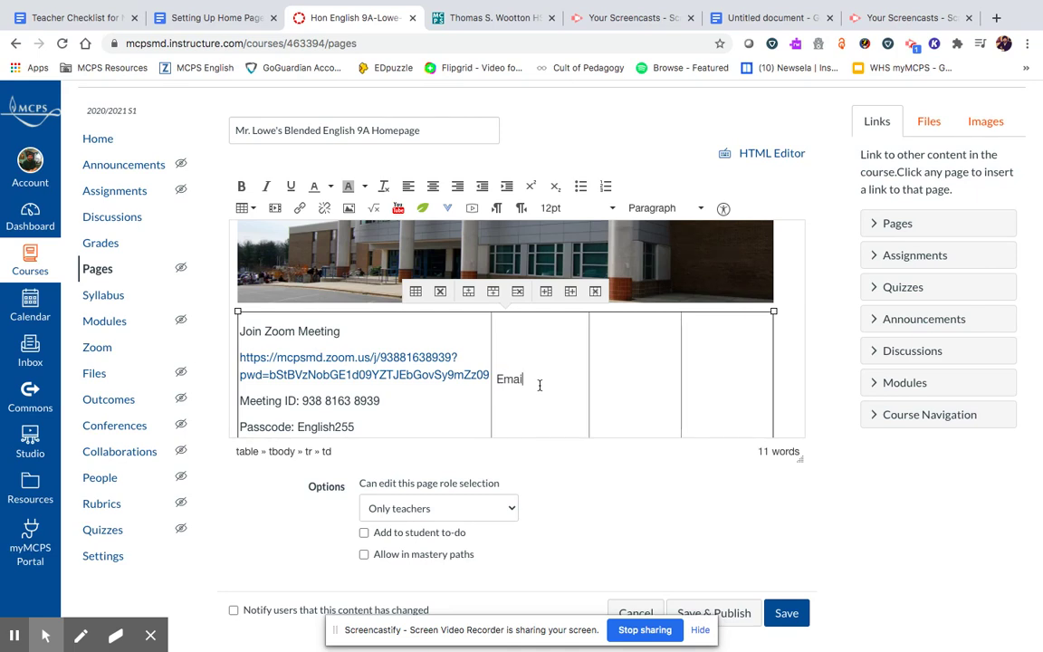
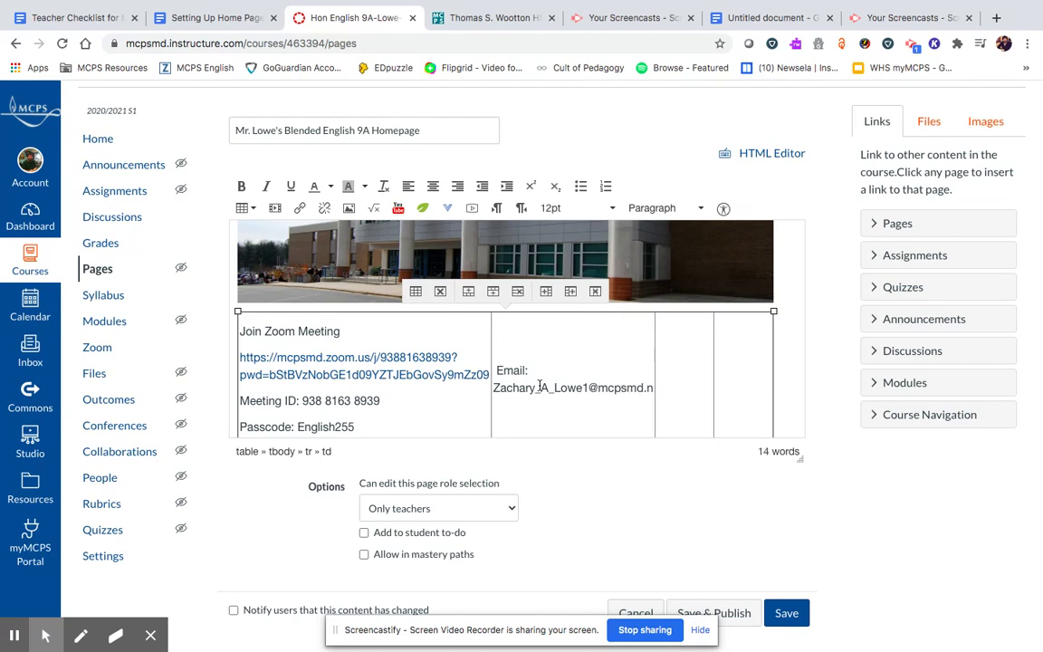
key("Return")
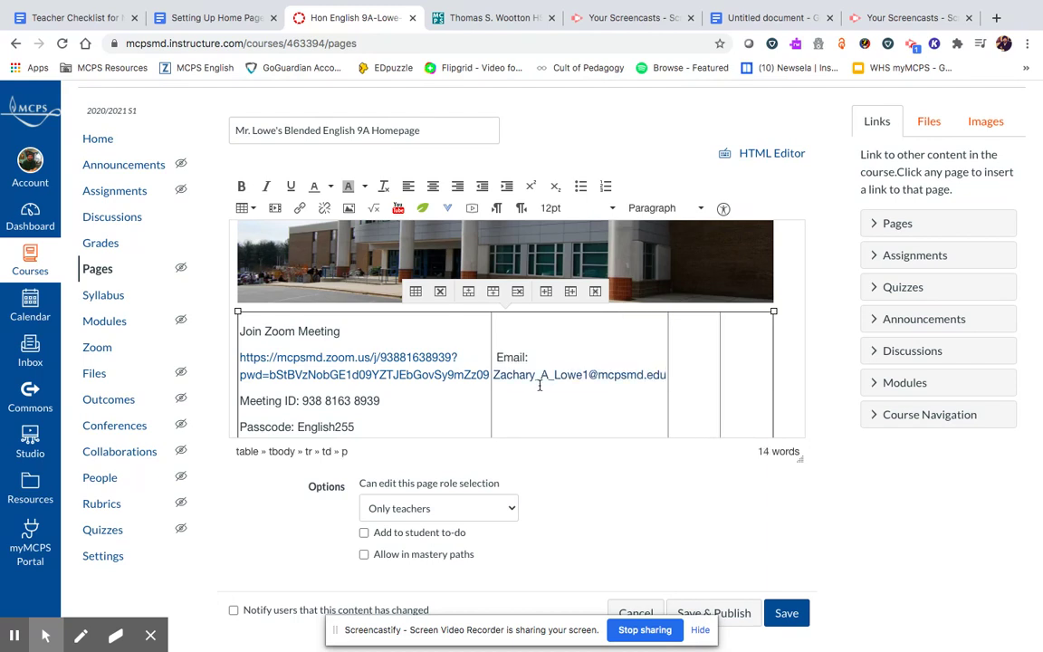
type("Office Hours:")
key("Return")
type("Wednesday")
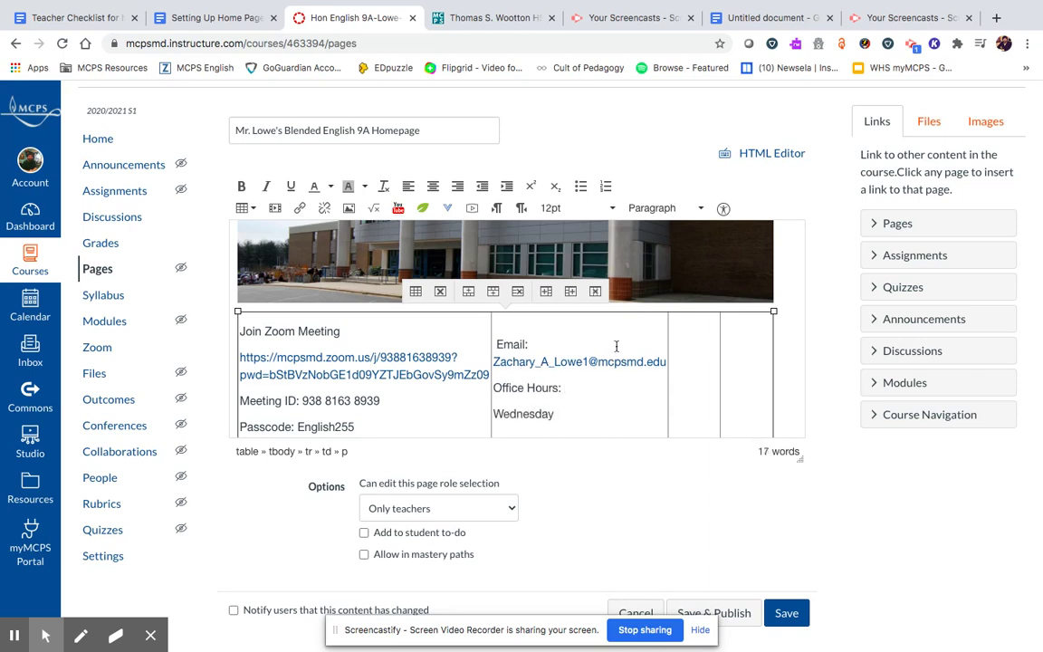
- Type 'How to Access Course Materials' into the third homepage table cell
left_click(685, 357)
type("How to Acces")
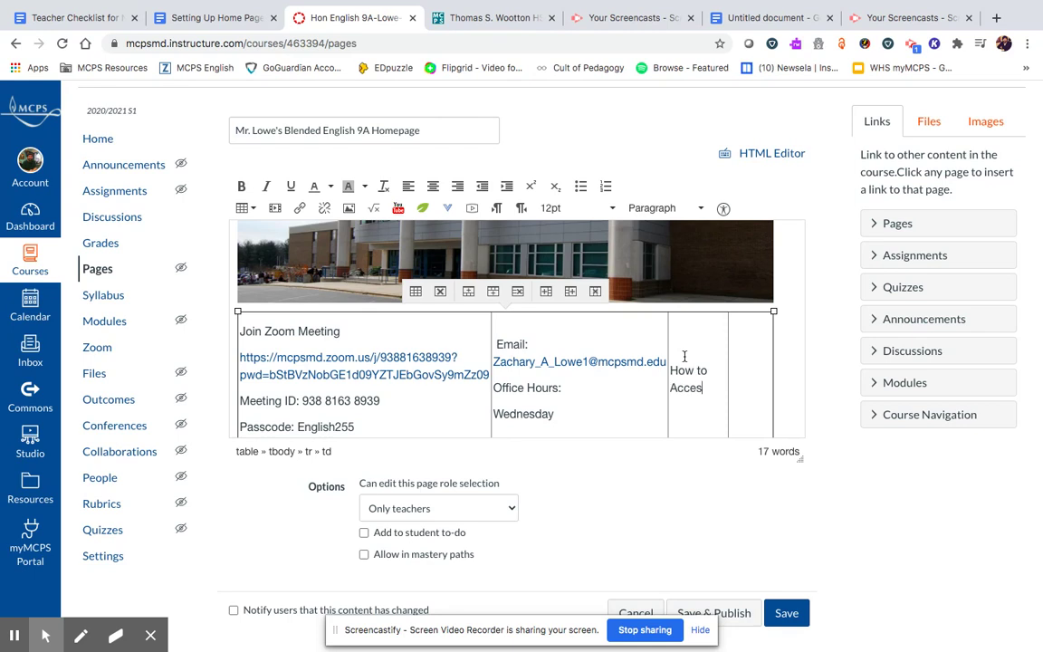
type("s Course ")
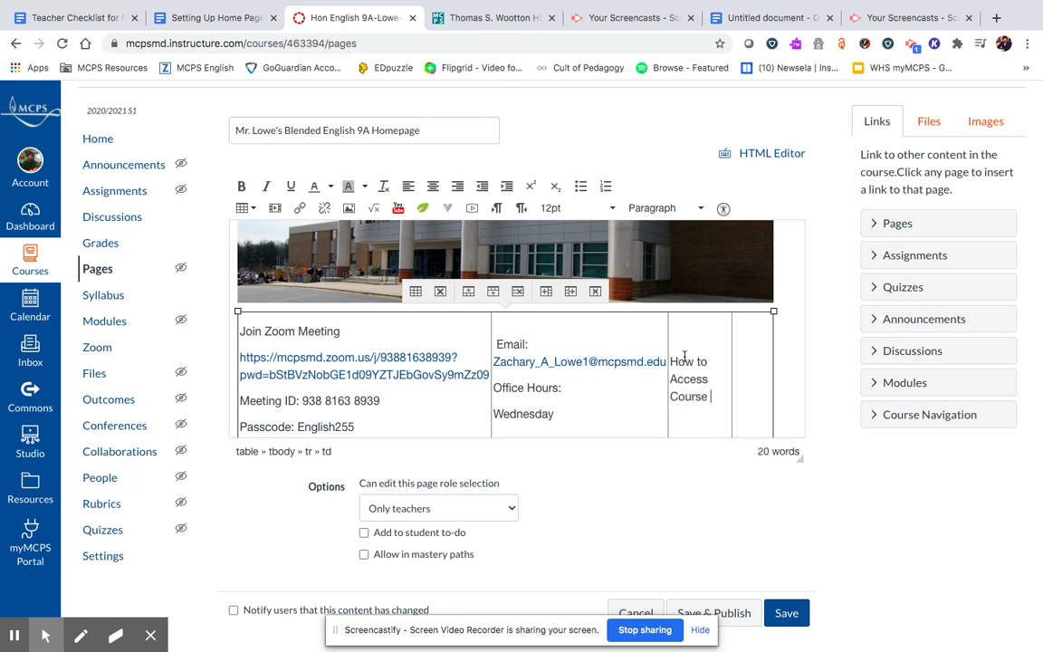
type("Materia")
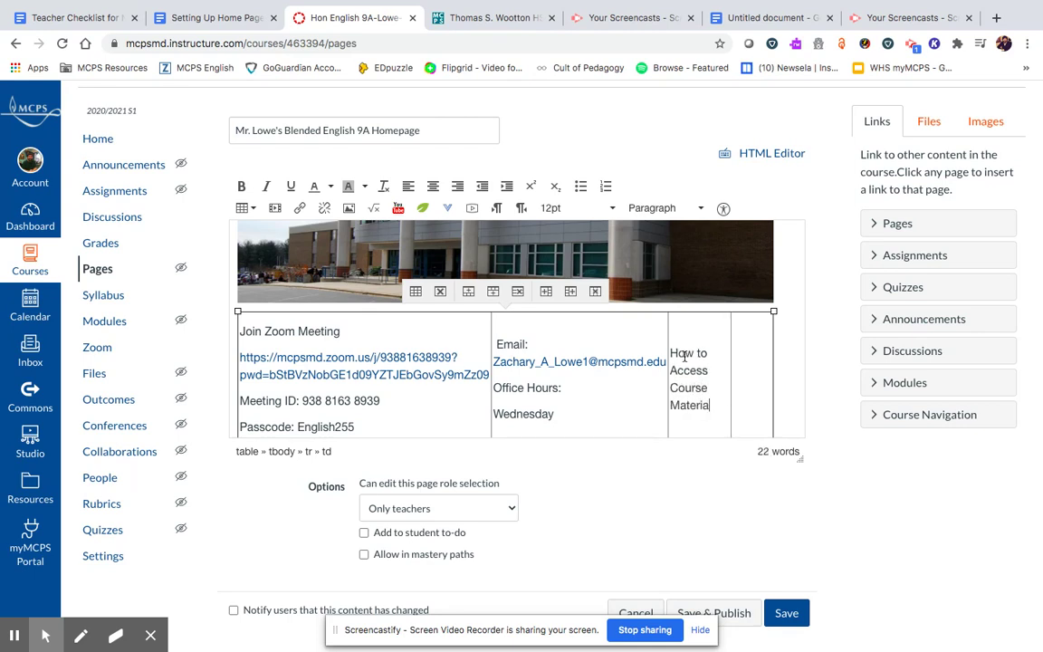
type("ls")
left_click(741, 374)
- Search for 'wootton media' and open the school's Media Center page
left_click(503, 19)
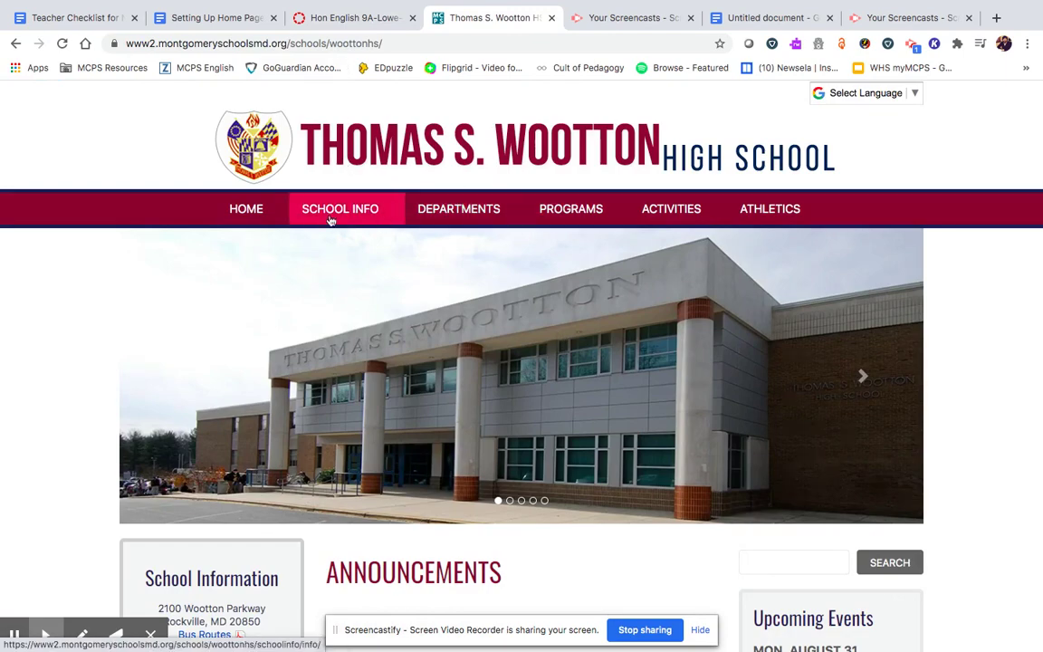
scroll(258, 208, "down", 7)
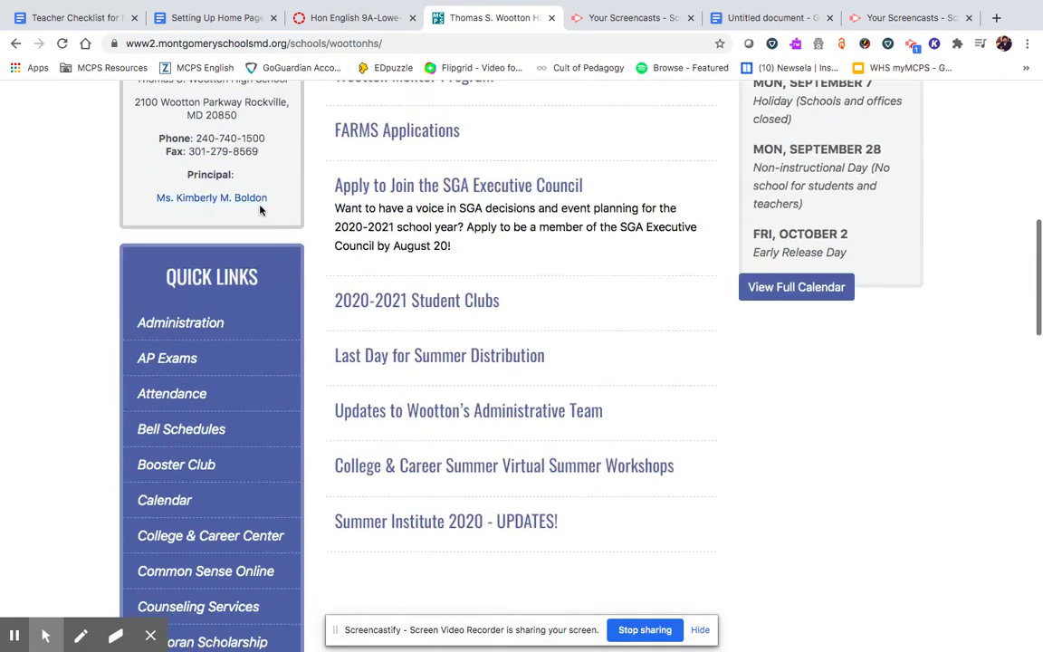
scroll(260, 209, "down", 5)
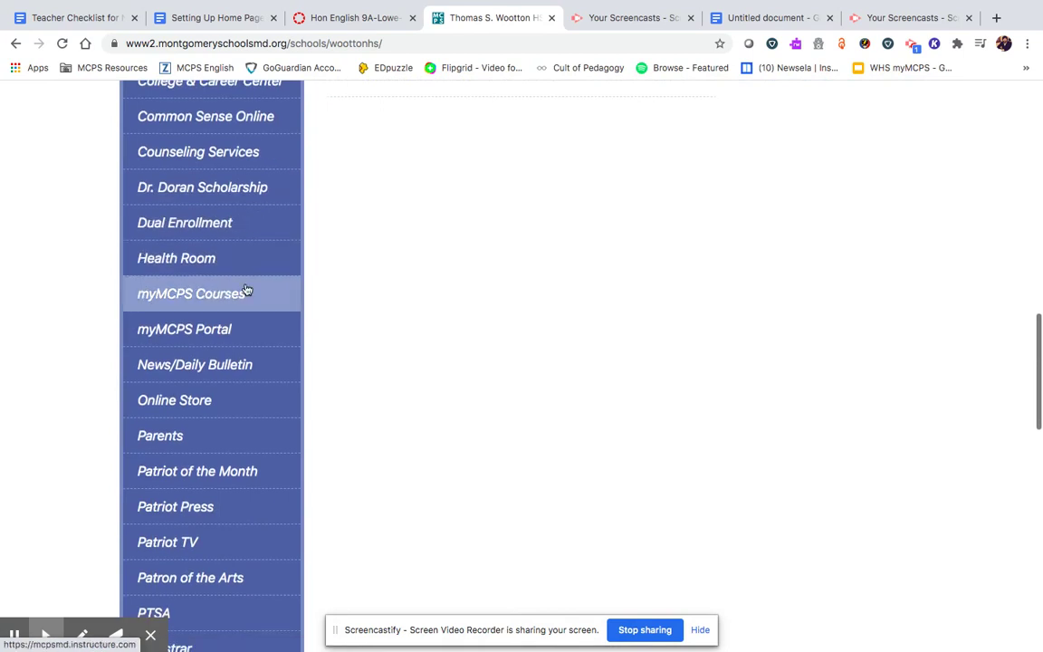
scroll(246, 289, "down", 4)
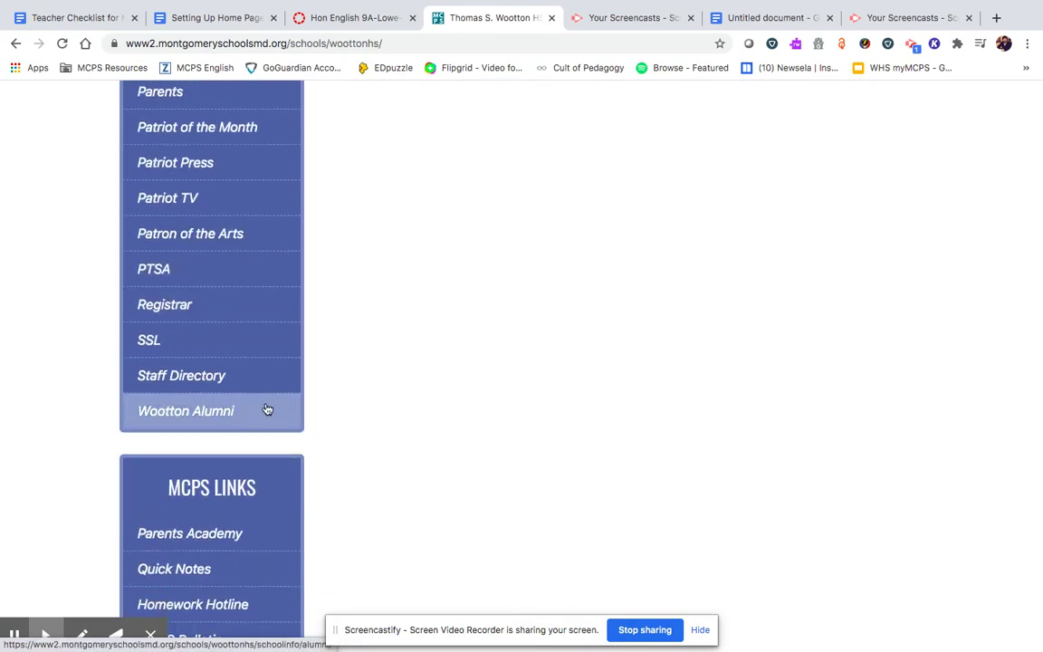
scroll(240, 341, "down", 2)
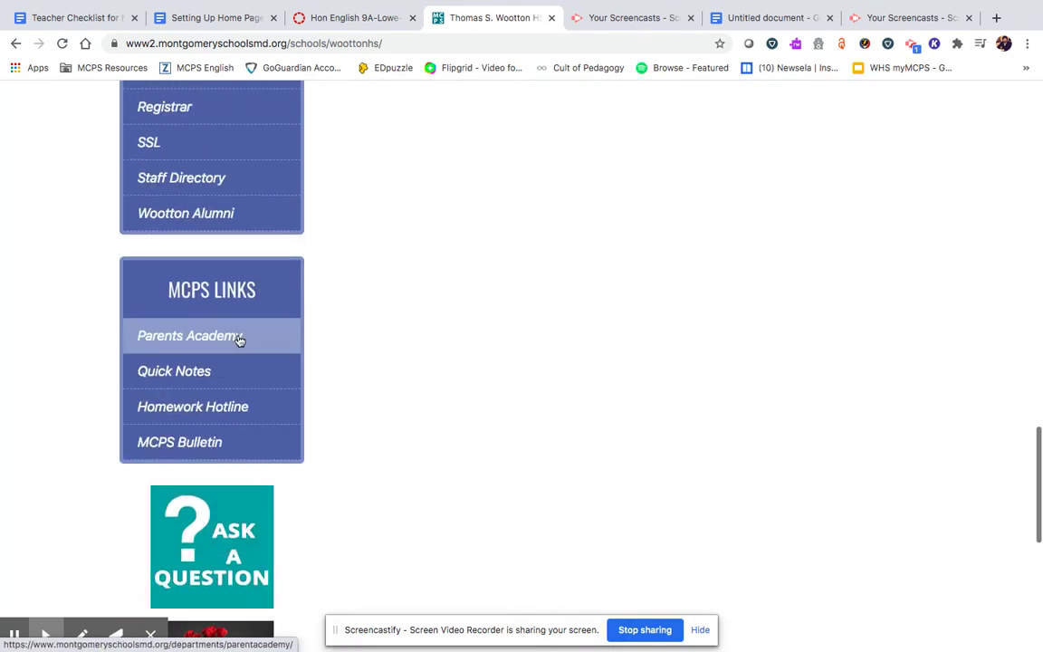
left_click(301, 45)
type("wootton media")
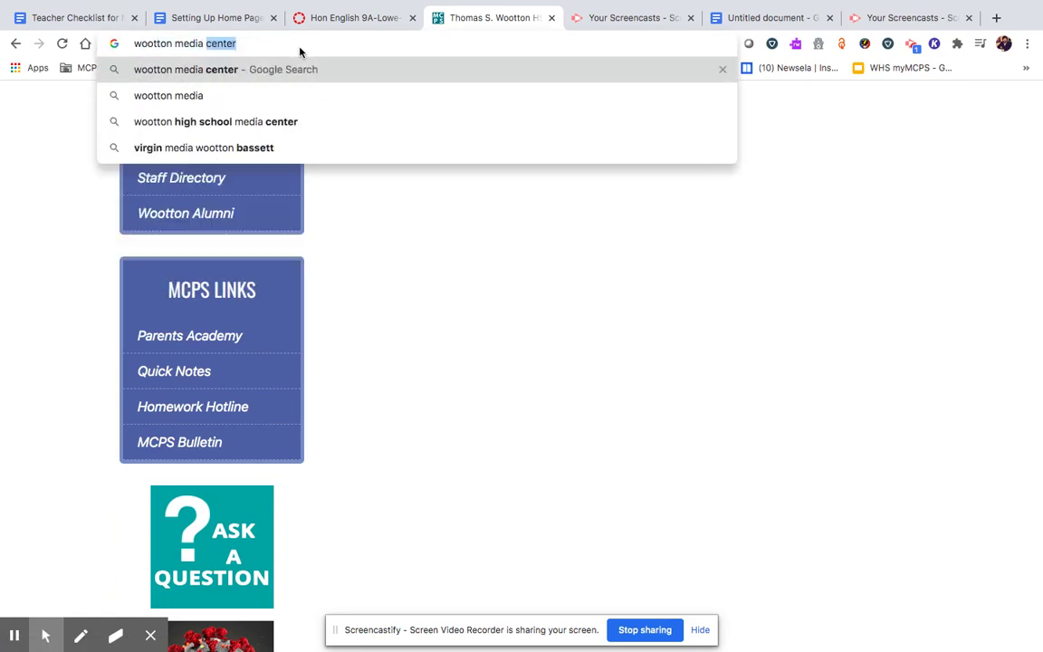
key("Return")
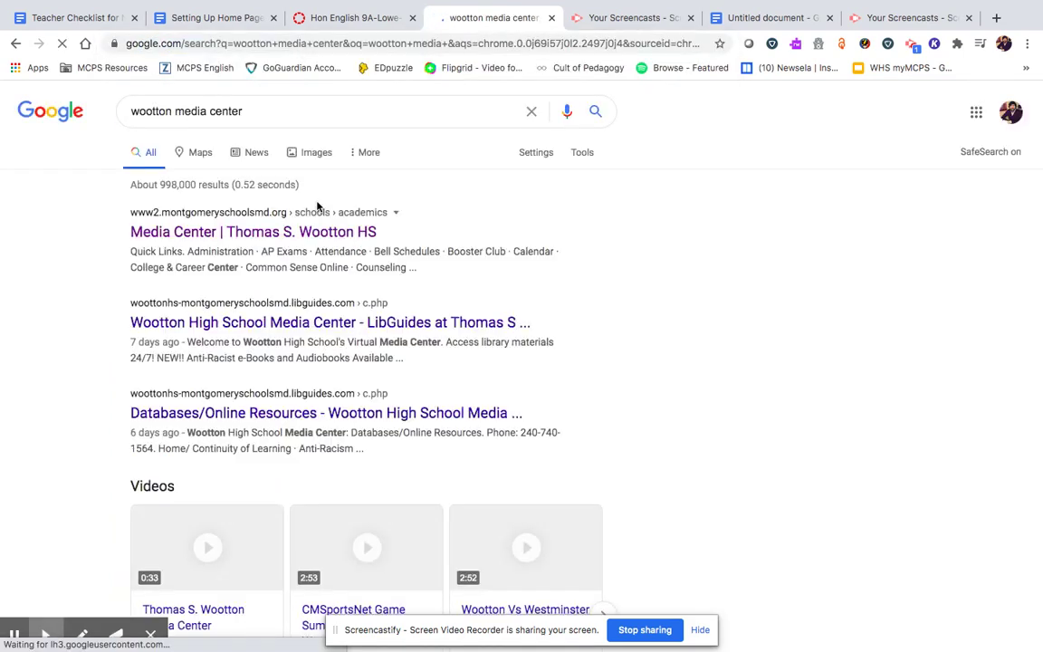
left_click(243, 236)
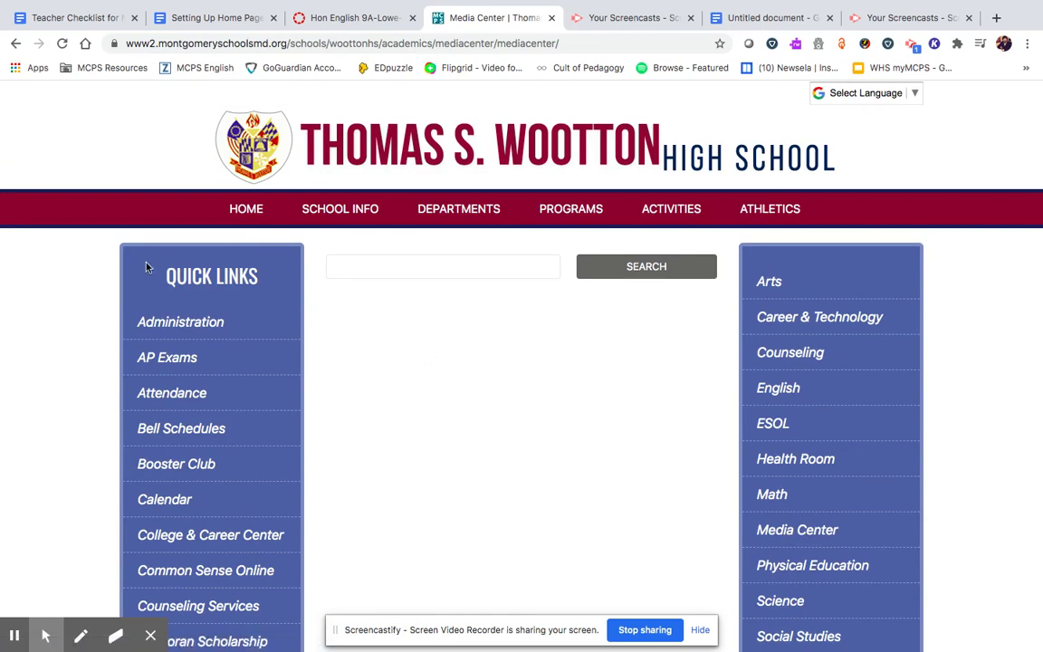
- Copy the Media Center page's web address from the address bar
scroll(39, 292, "down", 5)
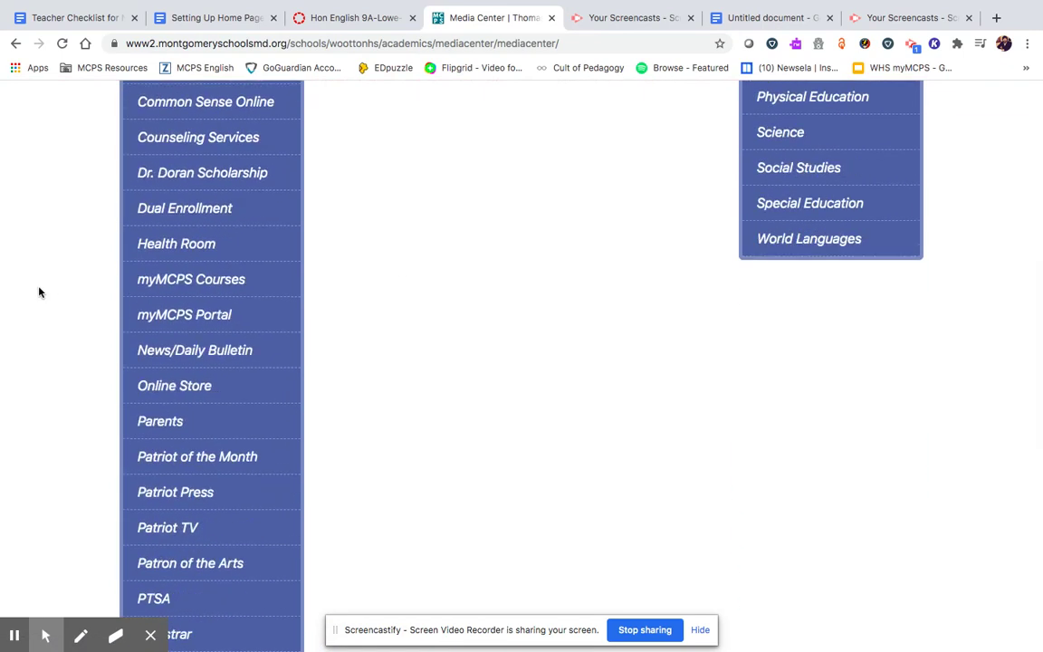
scroll(39, 291, "down", 2)
scroll(39, 292, "up", 8)
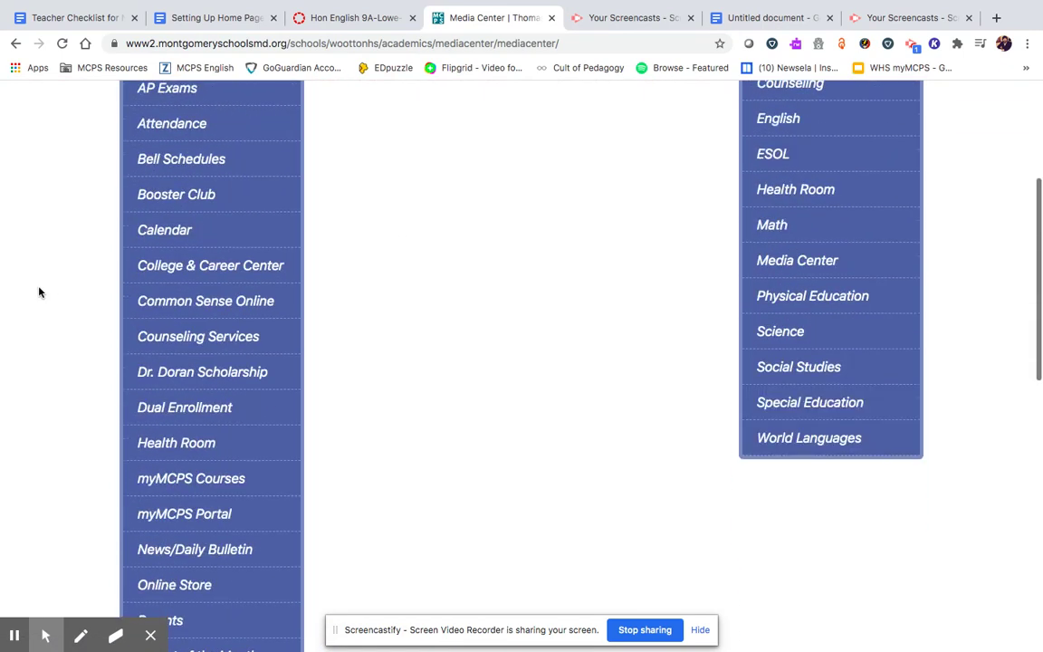
scroll(39, 291, "down", 1)
scroll(39, 291, "up", 2)
scroll(39, 291, "up", 2)
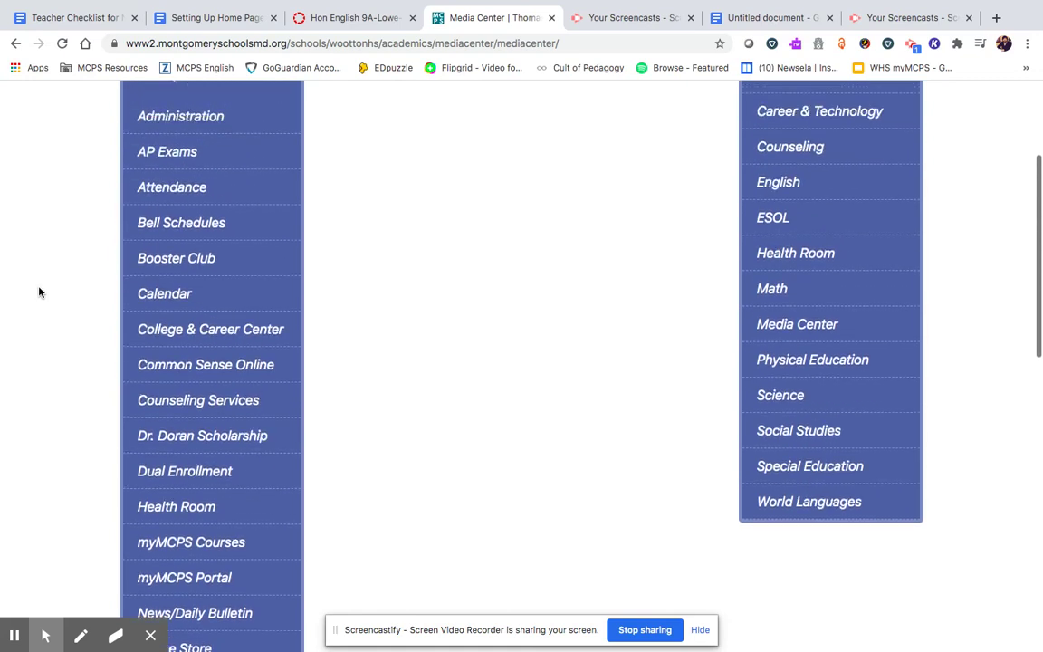
left_click(208, 45)
right_click(207, 45)
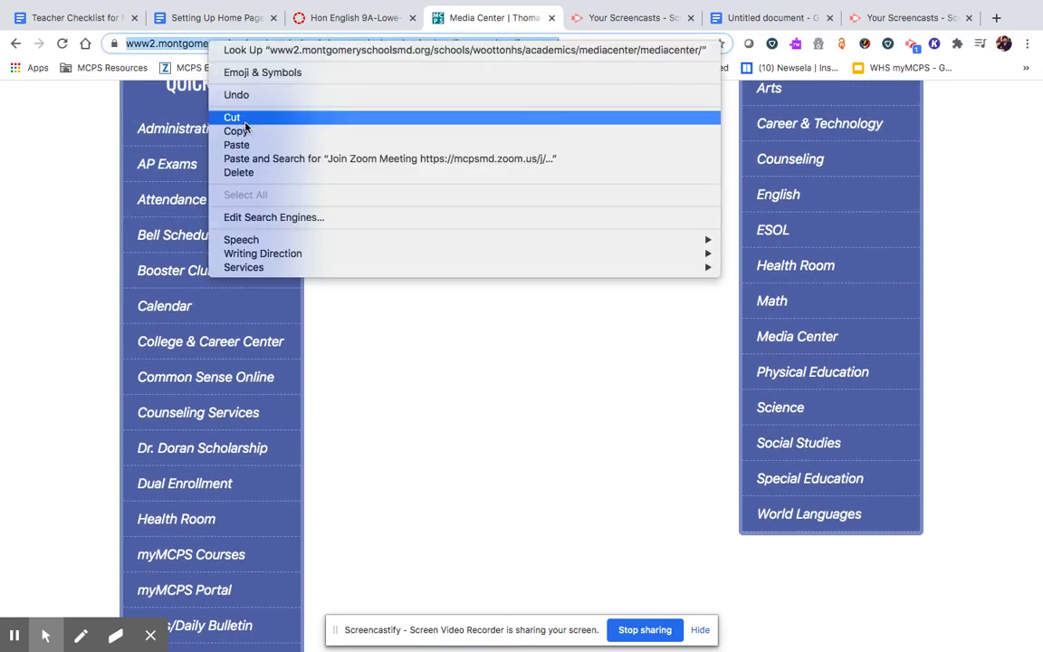
left_click(271, 130)
- Type 'Media Center' in the last table cell and link it to the copied Media Center URL
left_click(354, 17)
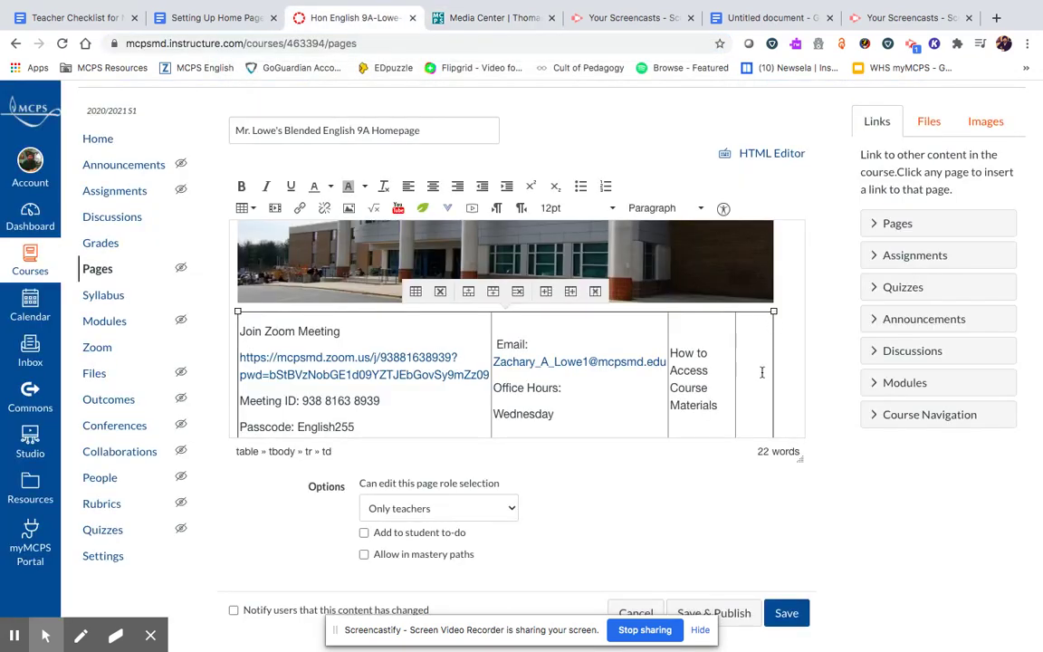
type("Media Center")
left_click_drag(764, 388, 732, 373)
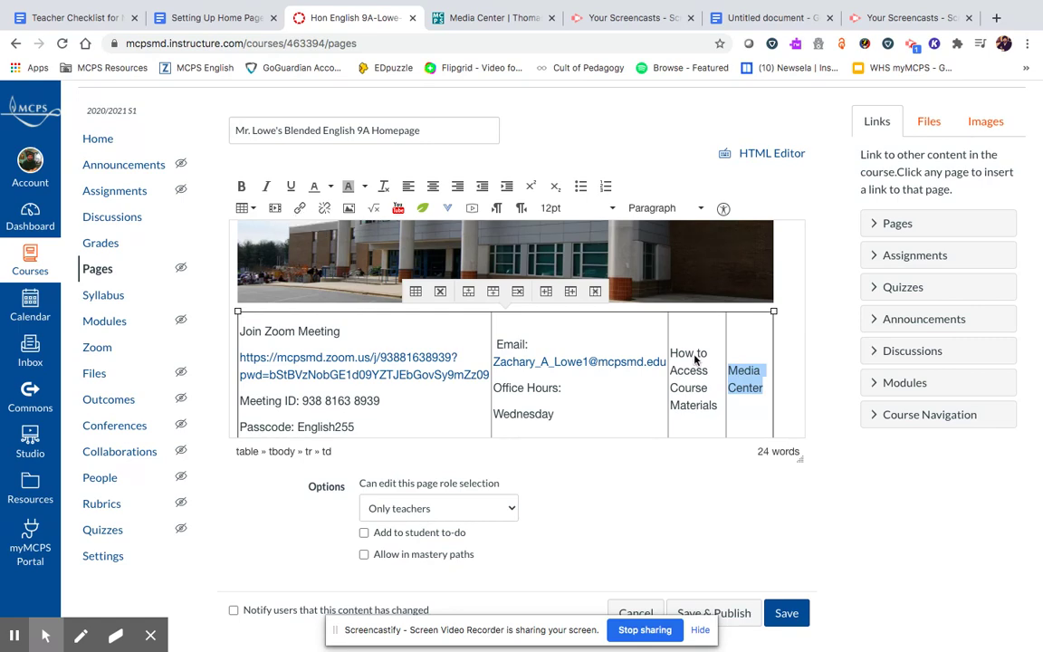
left_click(299, 209)
key("ctrl+v")
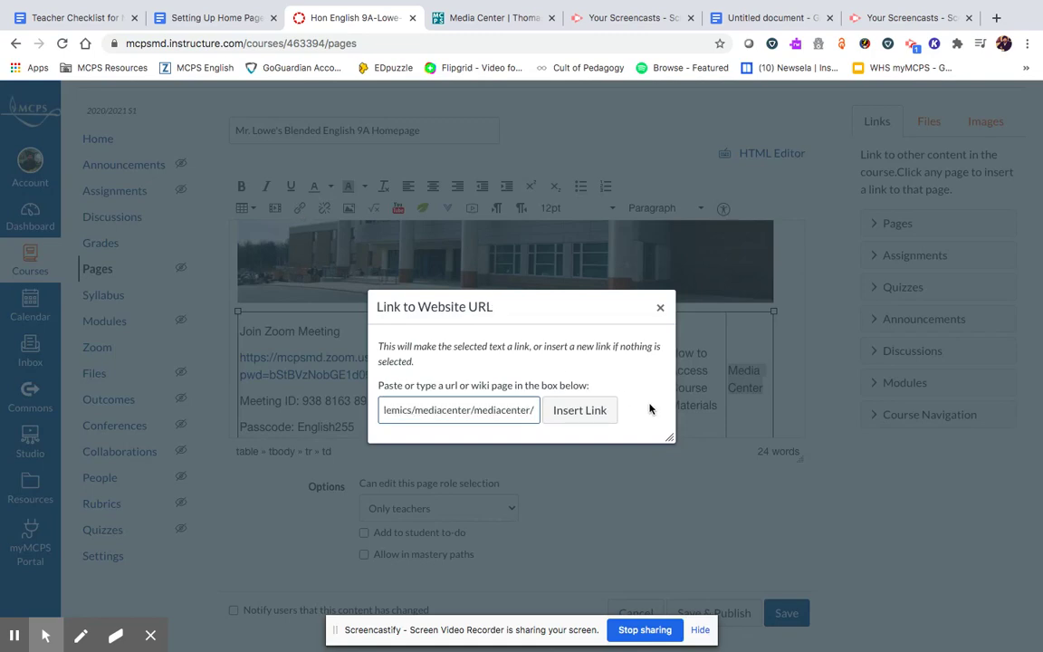
left_click(584, 412)
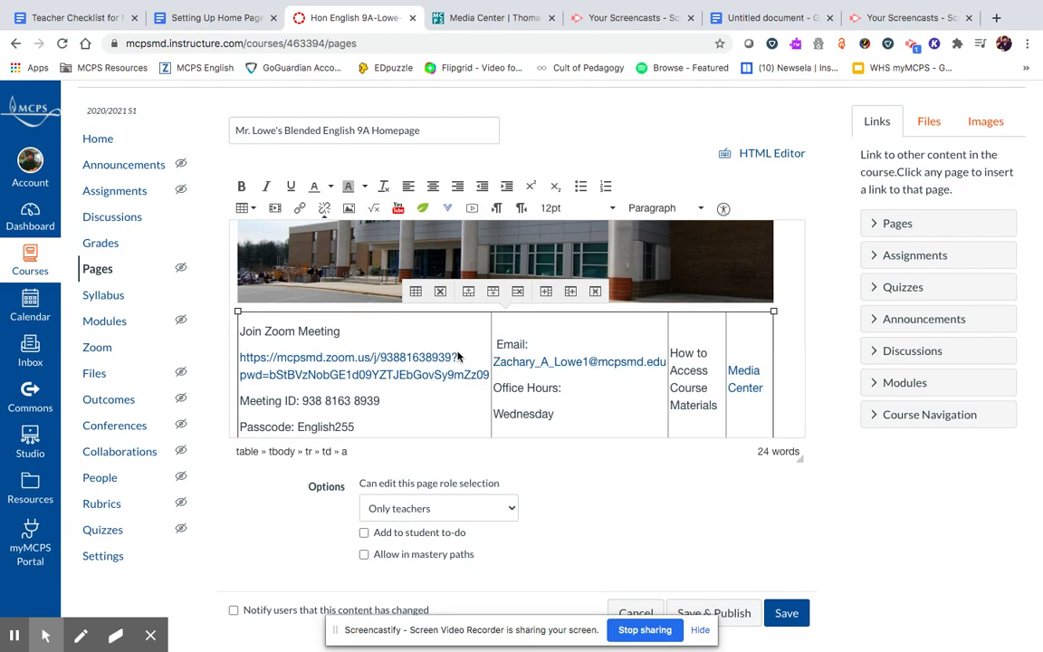
left_click(483, 326)
scroll(757, 355, "down", 1)
scroll(758, 359, "up", 3)
scroll(759, 359, "down", 3)
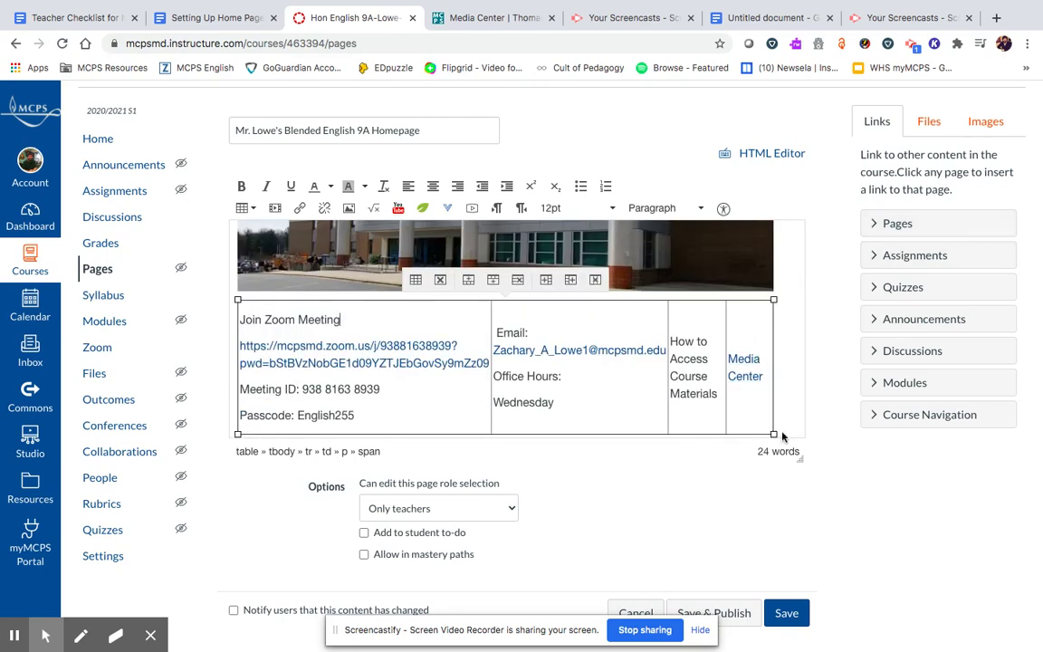
- Save the edited Blended English 9A homepage
left_click(786, 613)
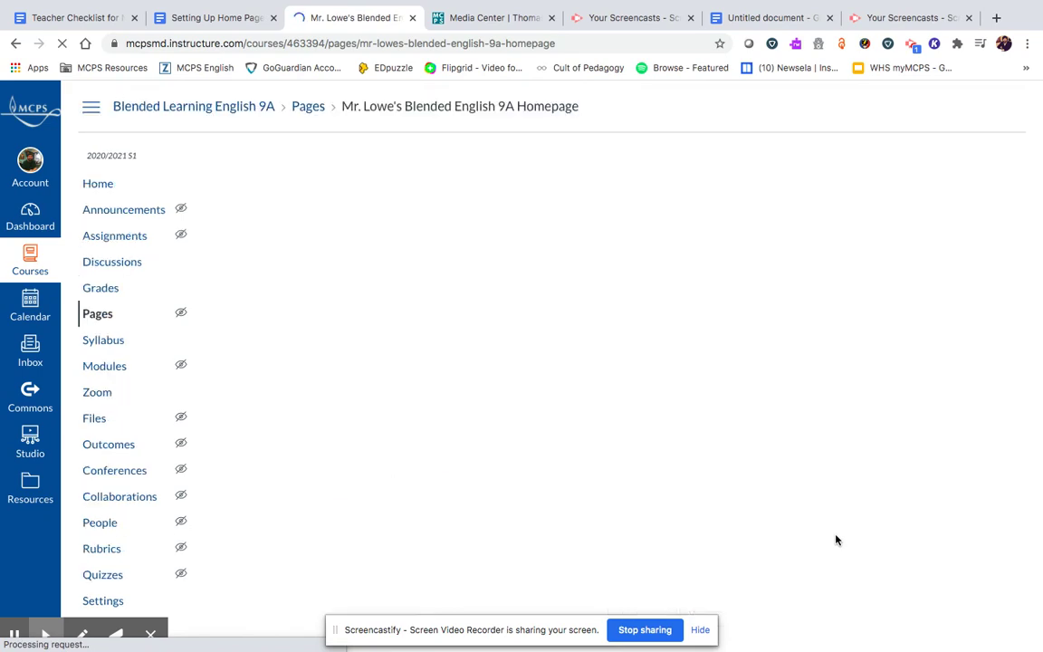
scroll(835, 539, "down", 1)
scroll(837, 507, "down", 1)
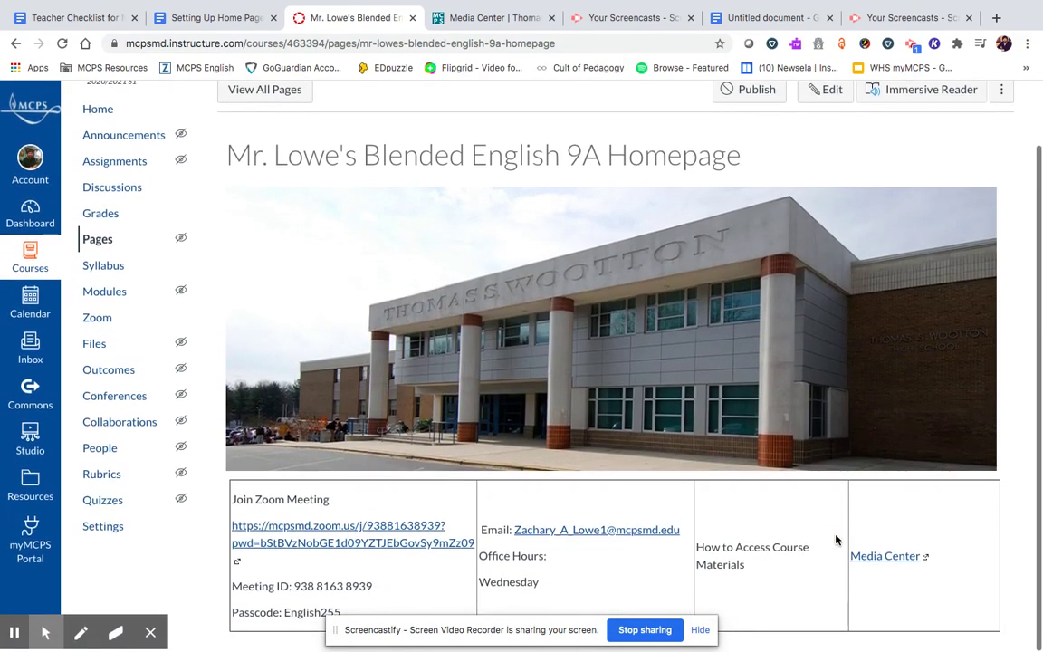
scroll(834, 541, "up", 2)
scroll(1005, 302, "down", 1)
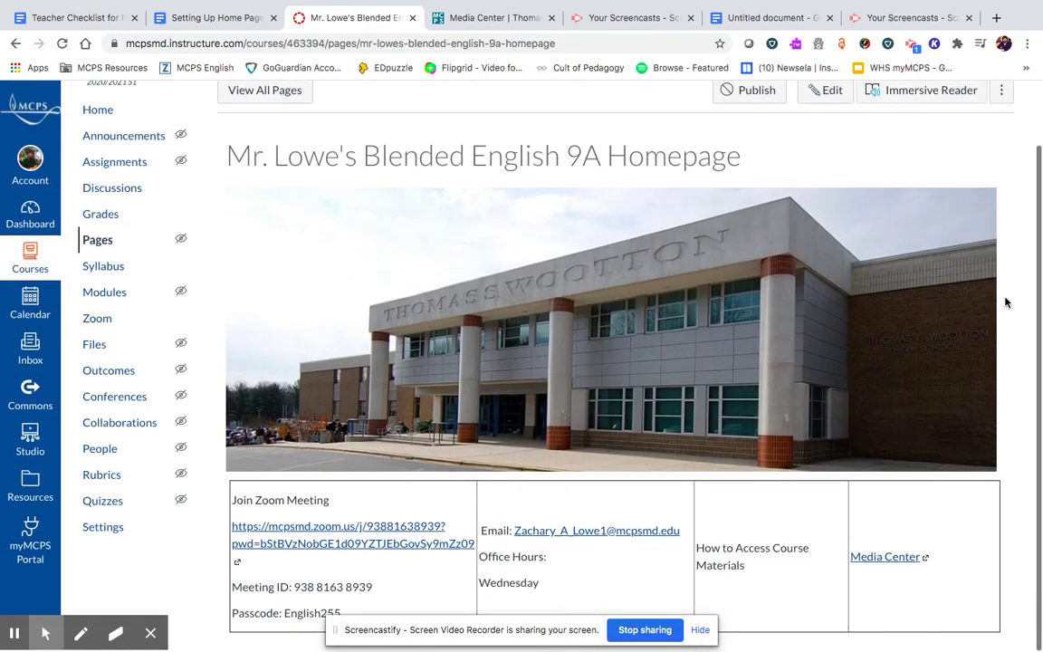
left_click(699, 629)
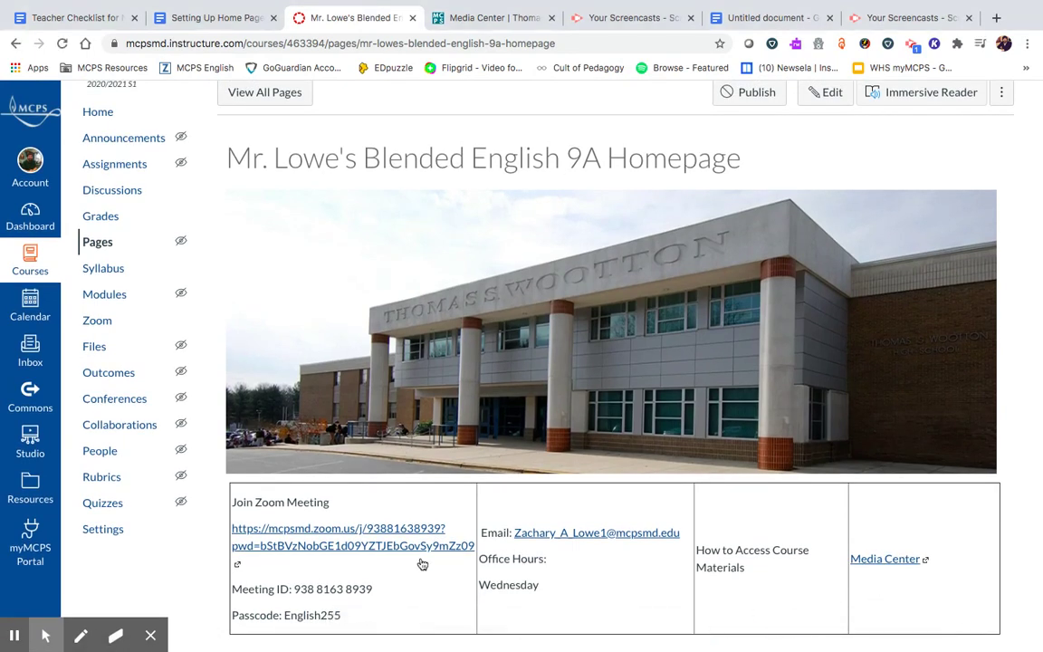
scroll(599, 236, "up", 1)
scroll(387, 345, "down", 1)
scroll(387, 345, "up", 1)
scroll(387, 345, "down", 1)
scroll(387, 345, "up", 1)
- Publish the homepage and set it as the course's front page
left_click(1002, 95)
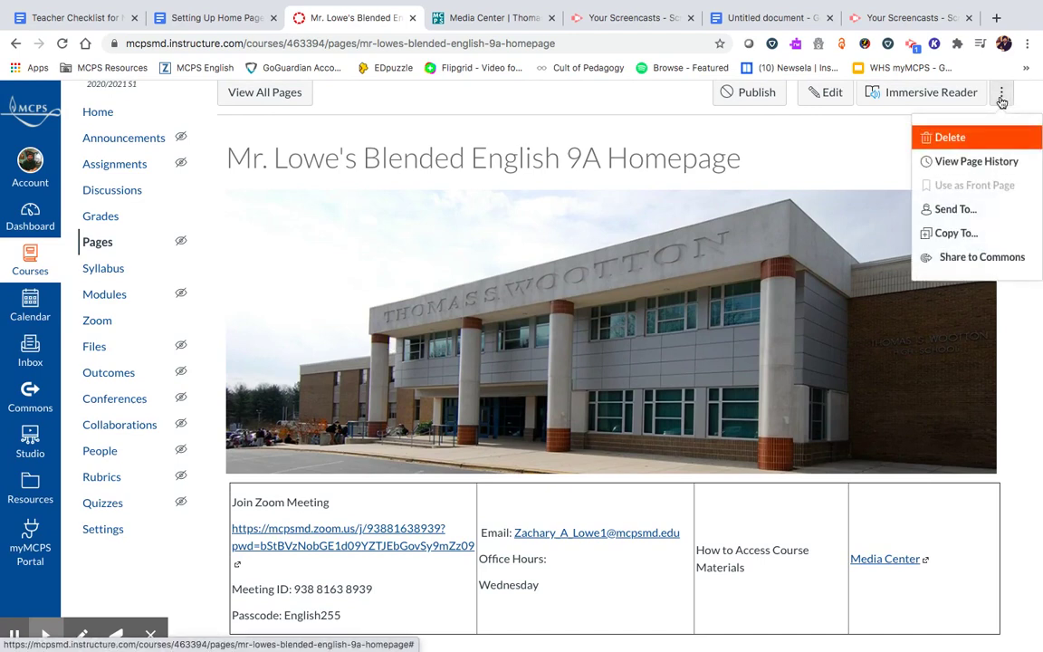
left_click(774, 138)
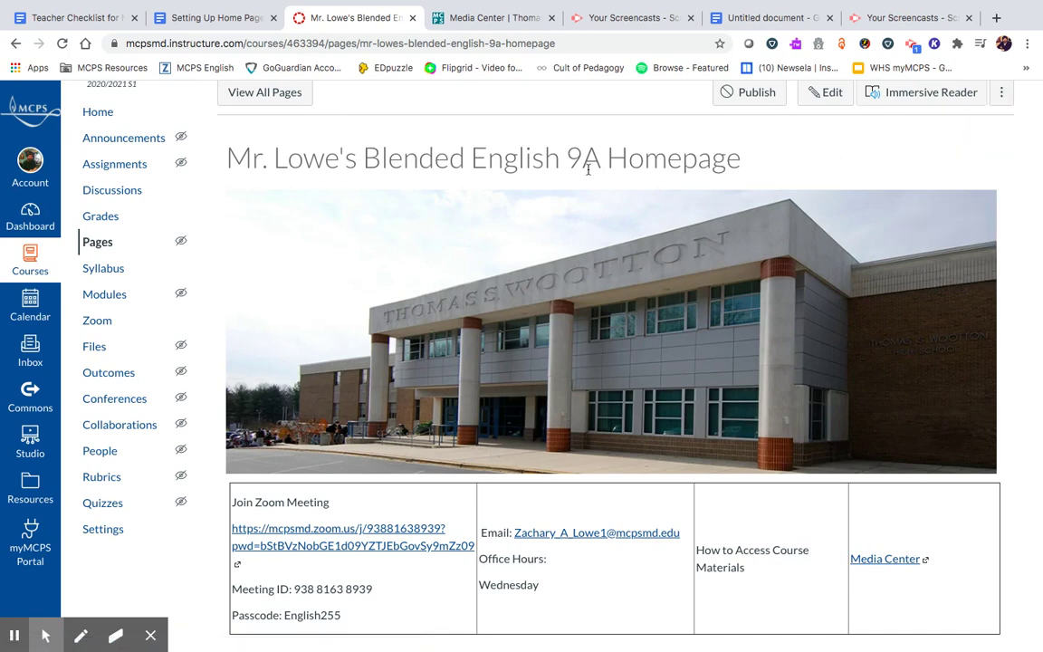
scroll(587, 167, "up", 1)
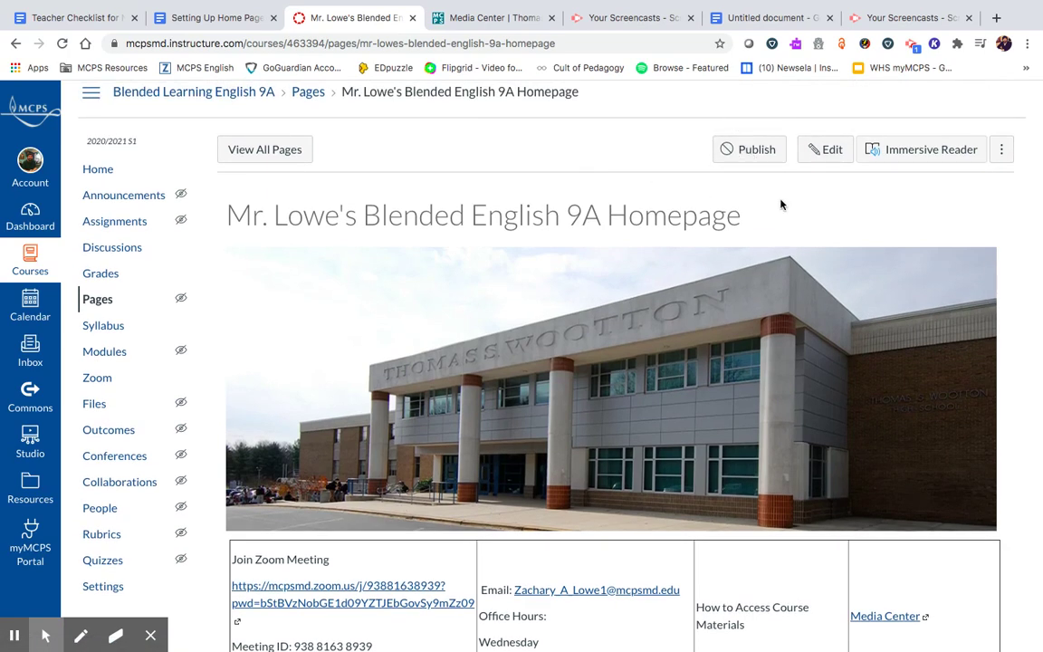
left_click(740, 149)
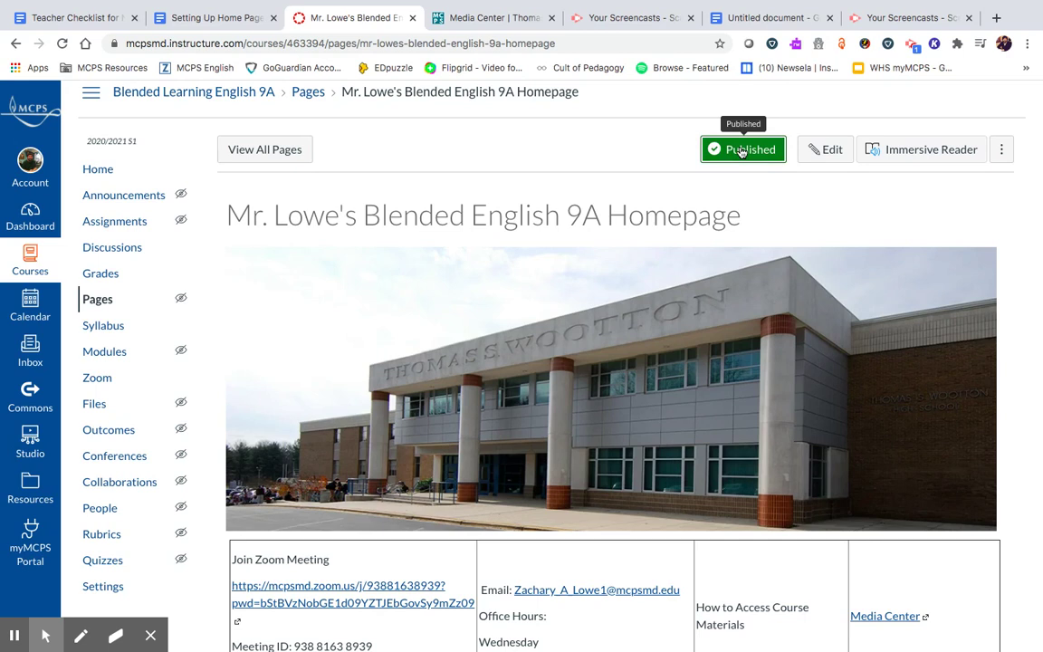
left_click(1001, 150)
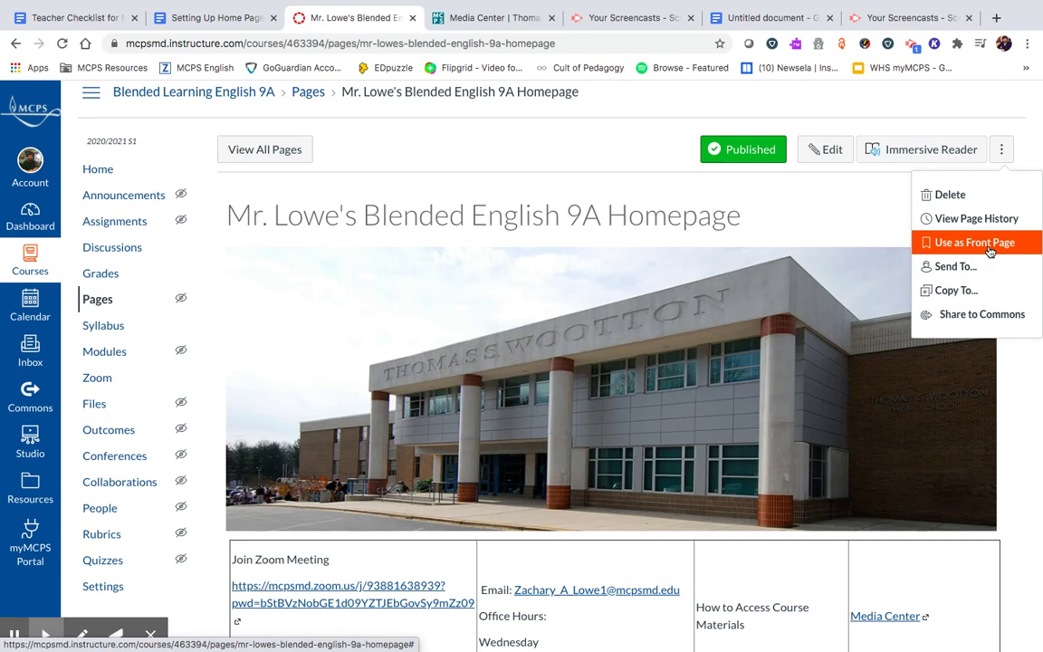
left_click(990, 251)
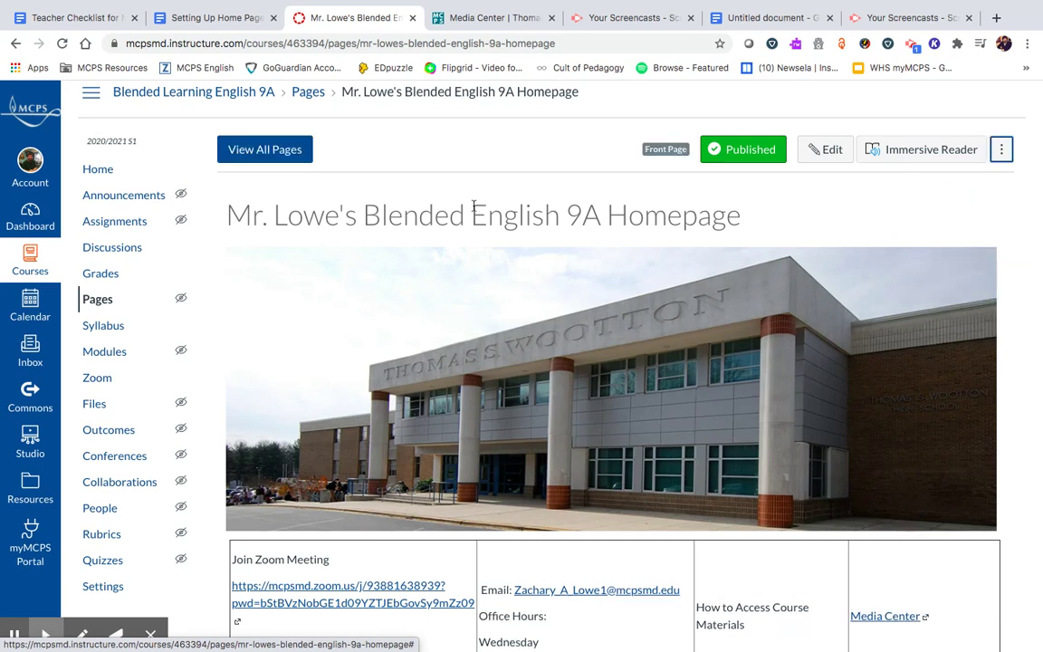
- Set the course home page to Pages Front Page instead of Modules
left_click(97, 170)
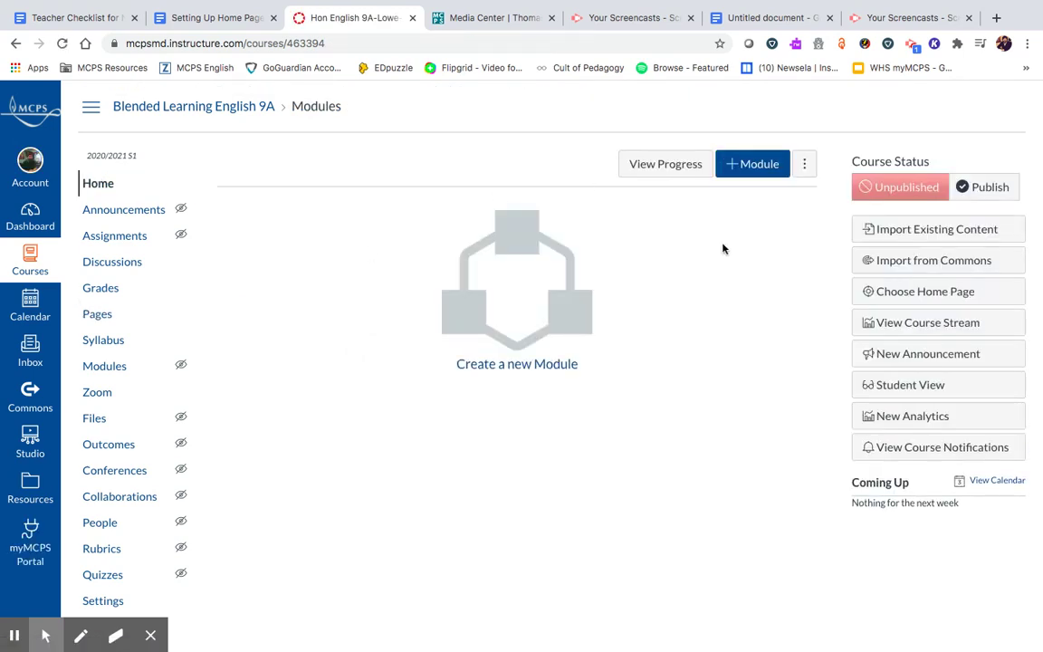
left_click(946, 293)
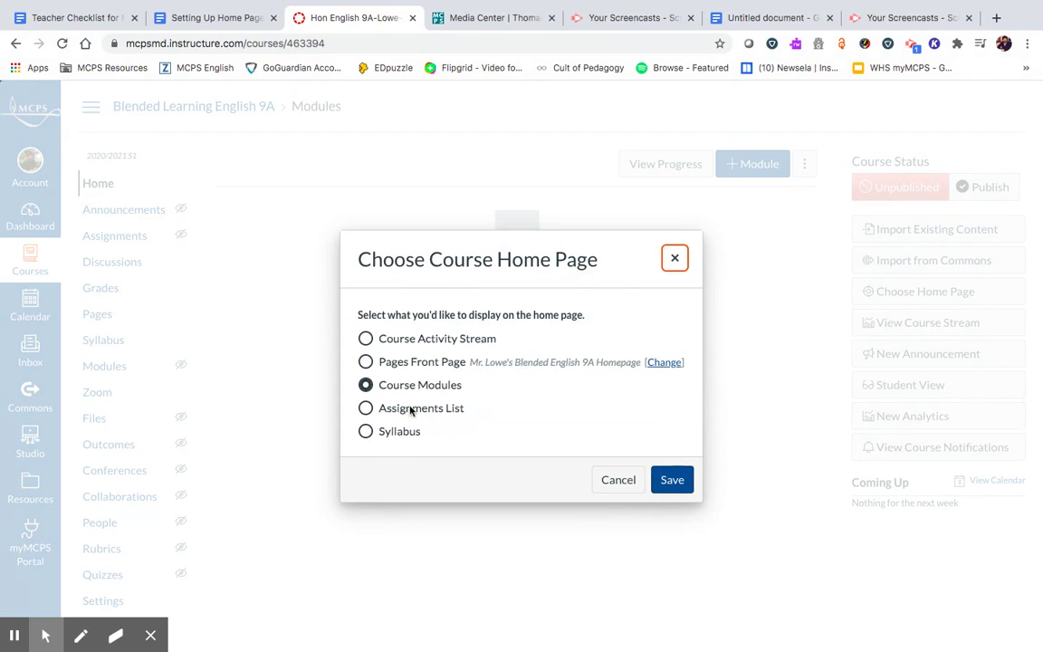
left_click(366, 362)
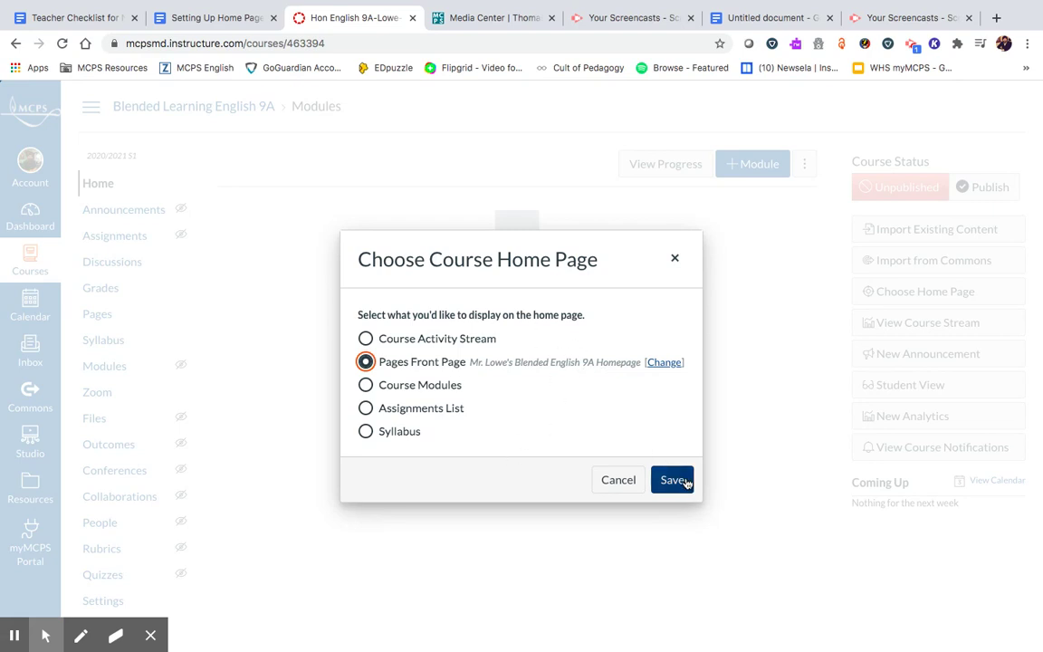
left_click(682, 484)
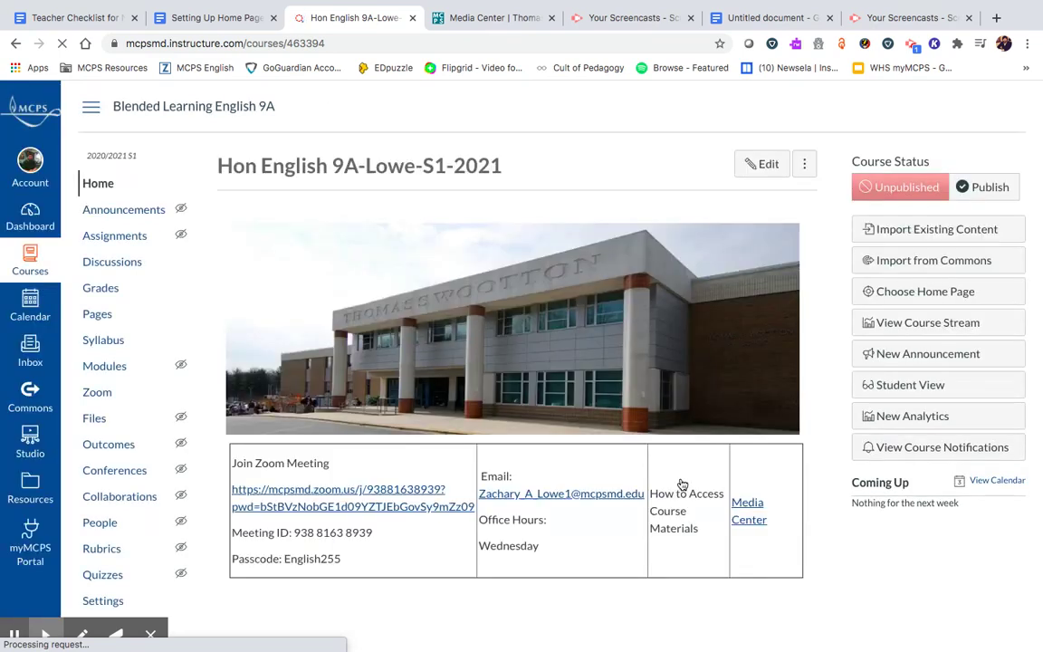
- Preview the course as a student, then return to the Hon English 9A-Lowe-S1-2021 course
left_click(949, 395)
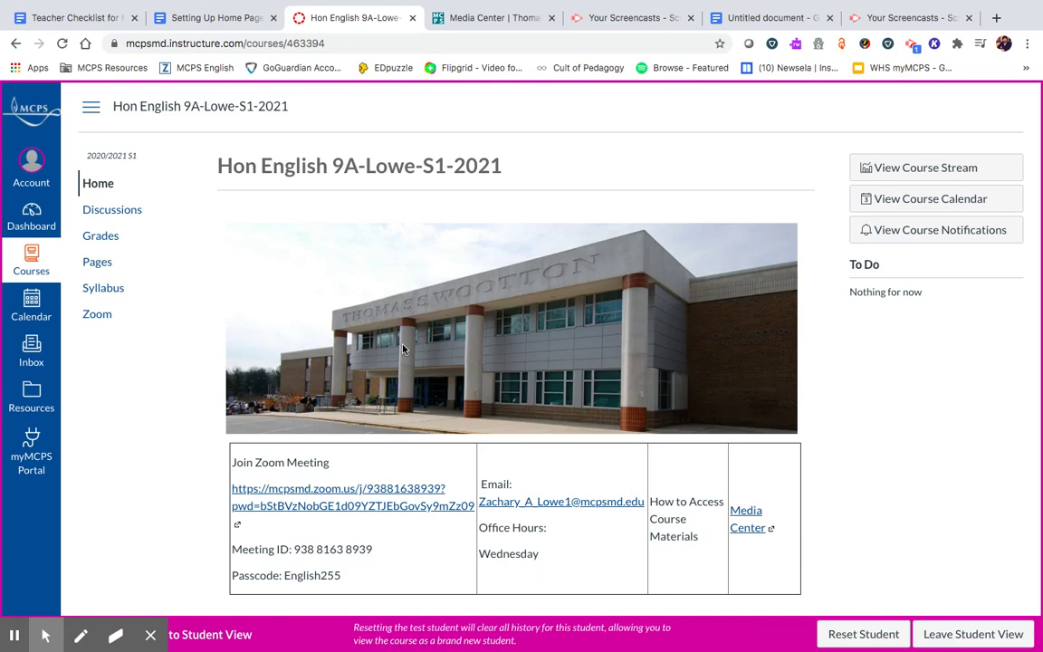
left_click(31, 225)
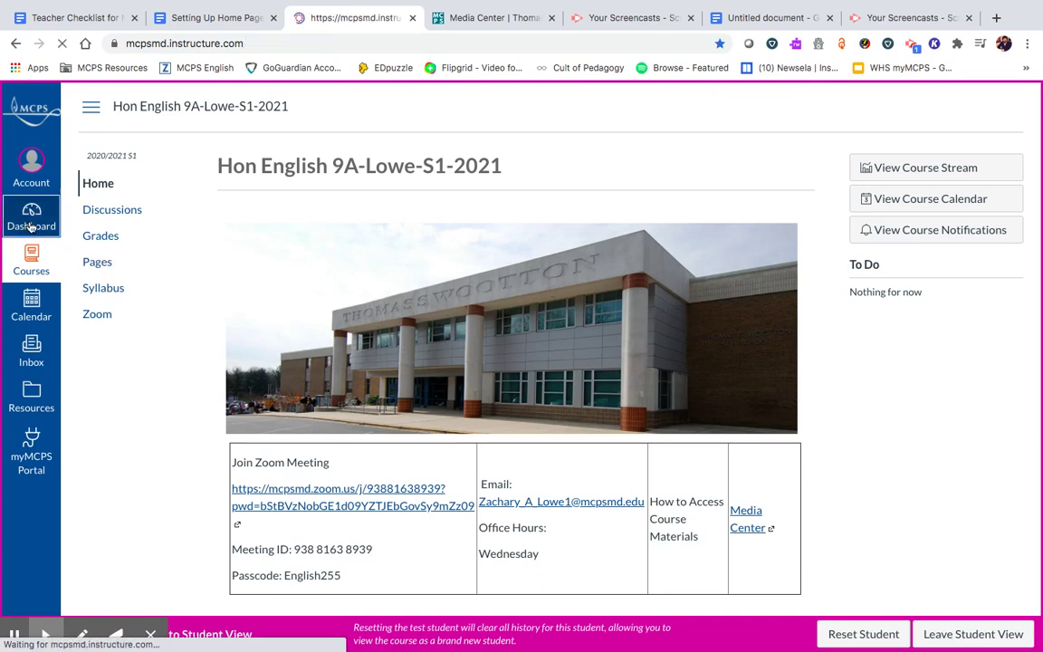
left_click(32, 260)
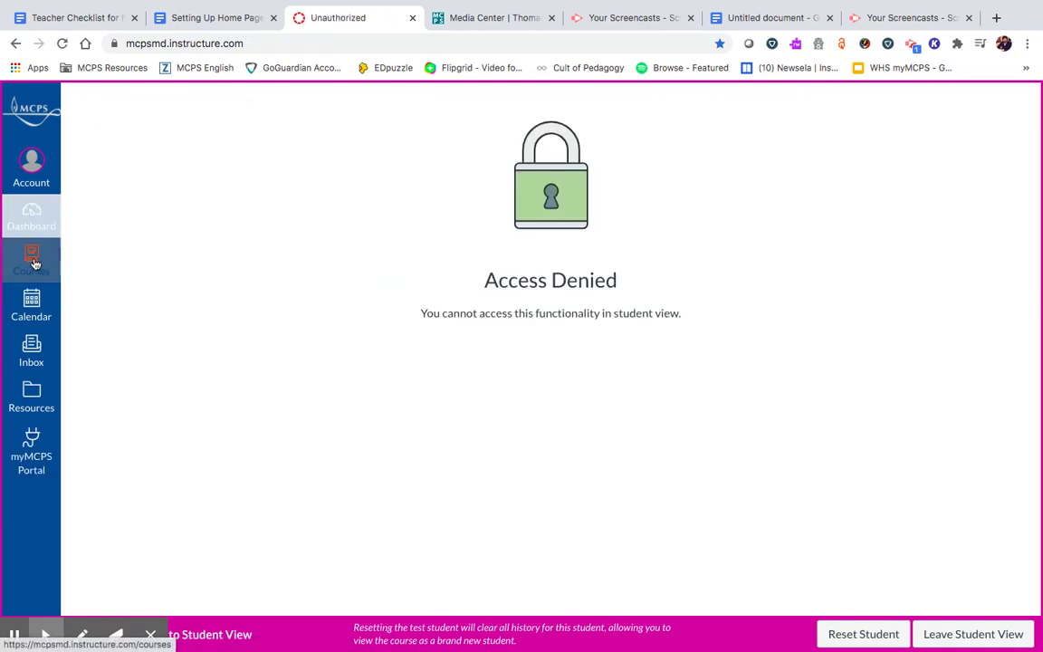
left_click(136, 160)
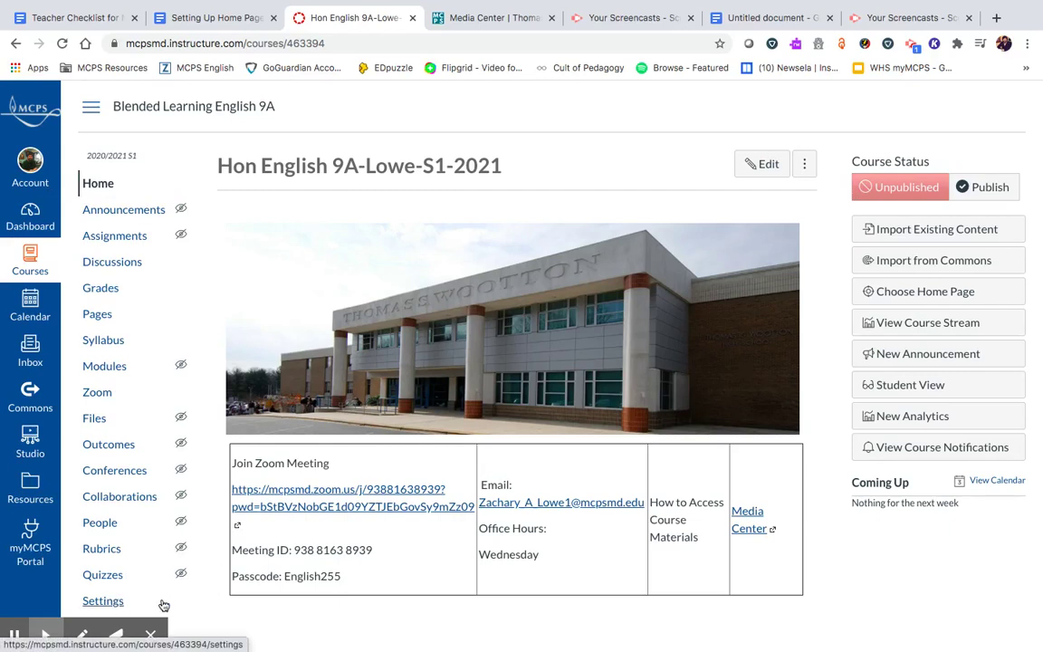
- Set an Unsplash 'books' stock photo as the course image in Course Details
left_click(105, 602)
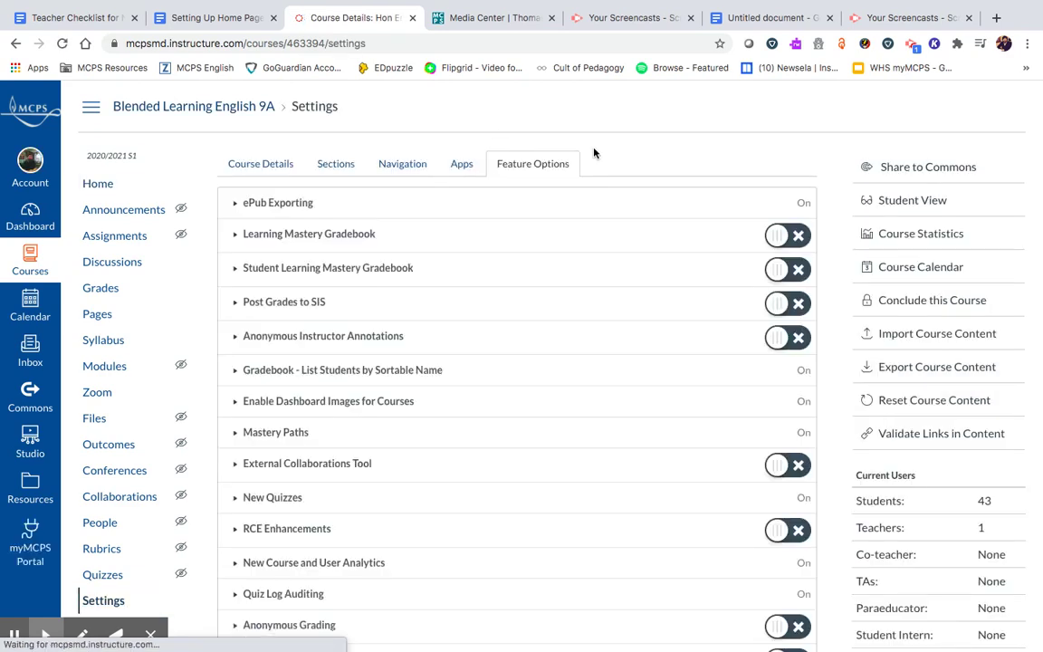
left_click(265, 165)
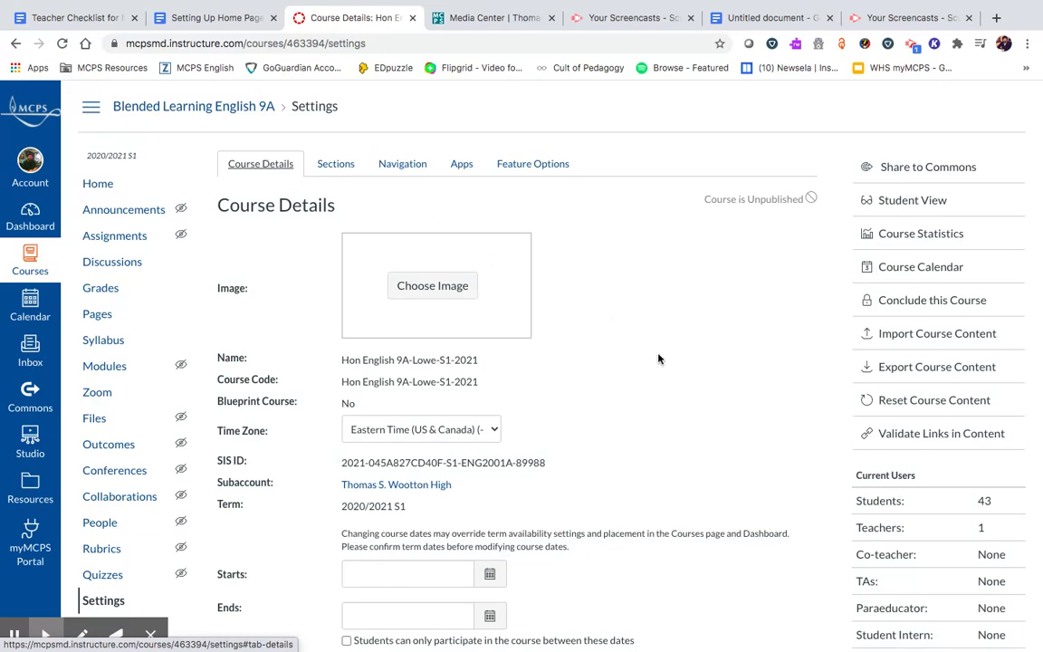
left_click(447, 294)
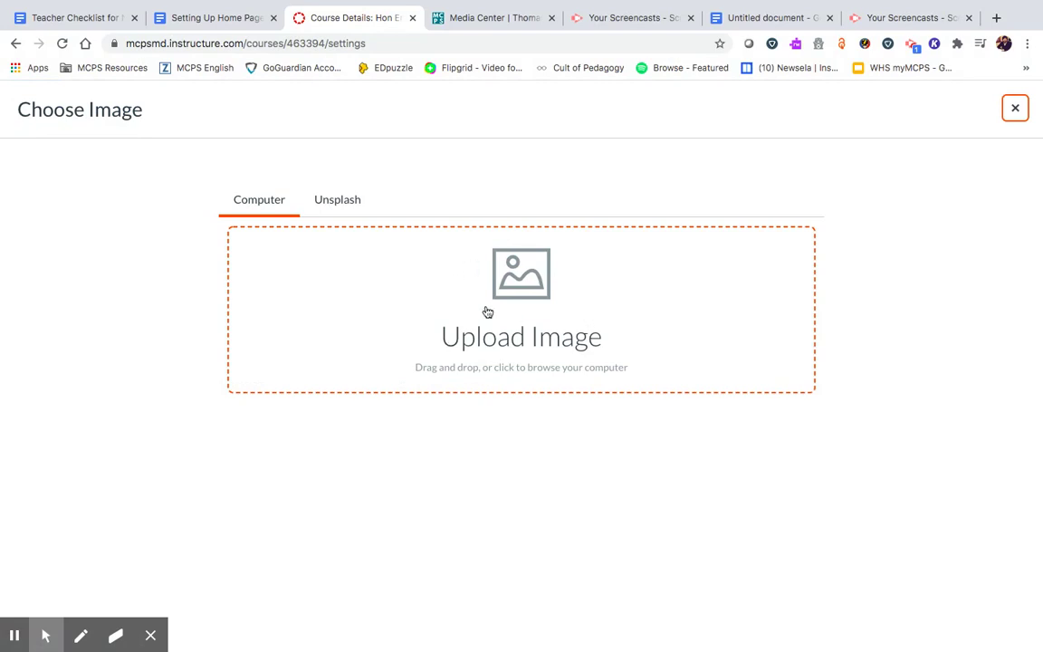
left_click(337, 197)
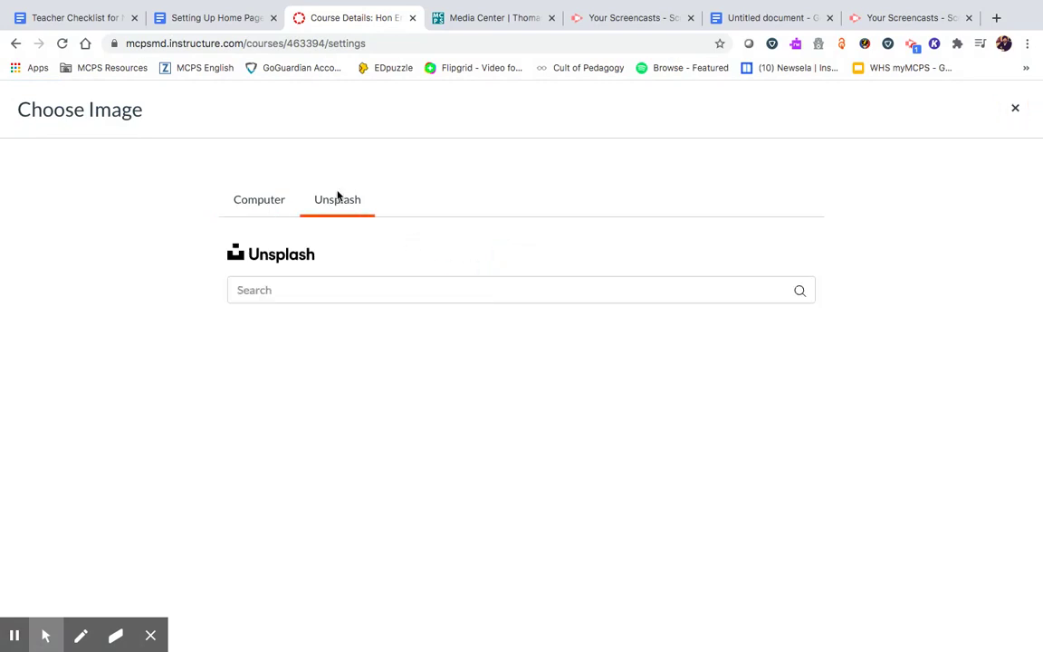
left_click(337, 286)
type("books")
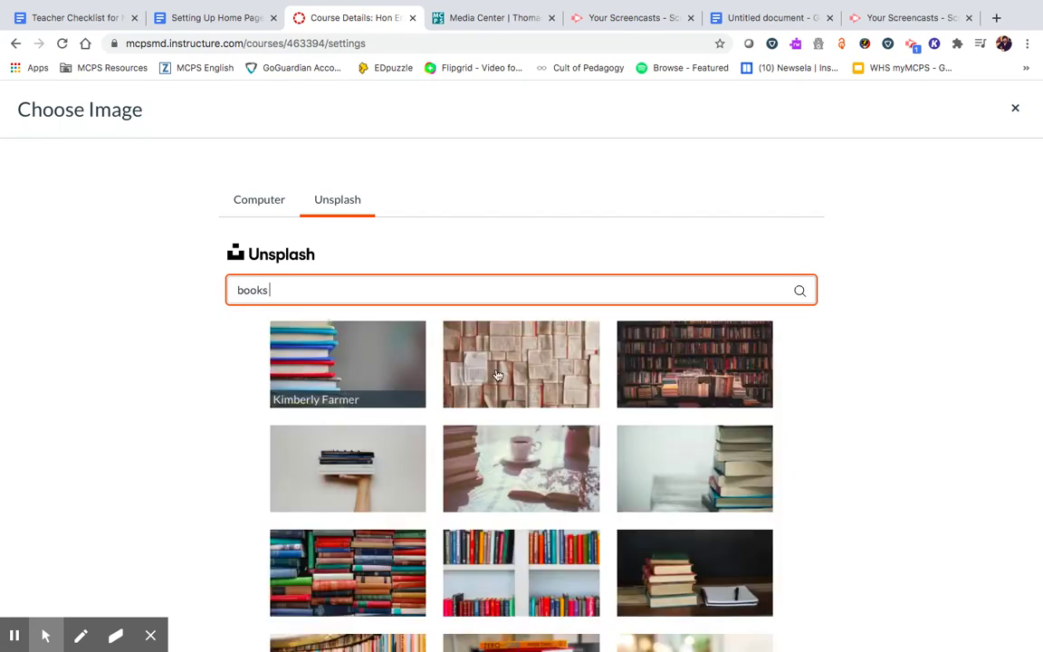
left_click(526, 378)
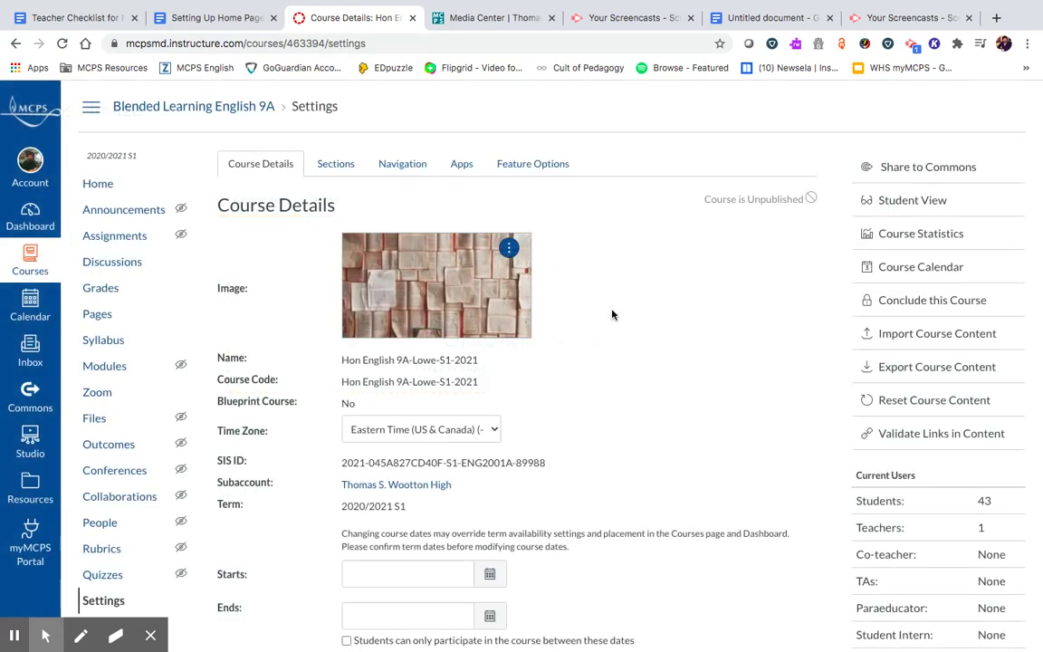
scroll(630, 304, "down", 1)
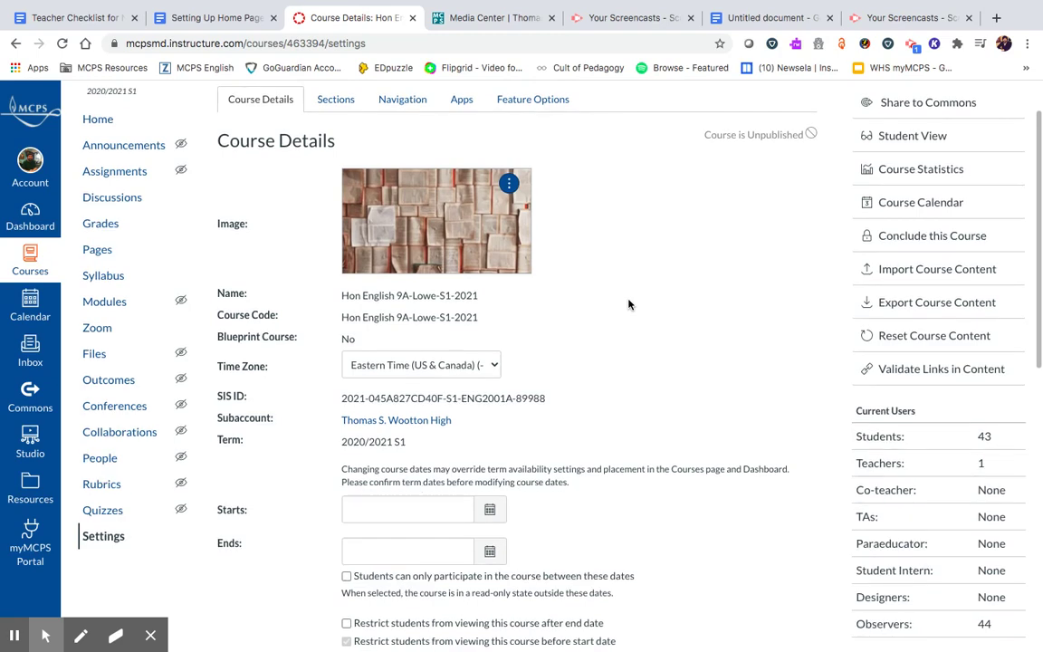
scroll(628, 303, "up", 1)
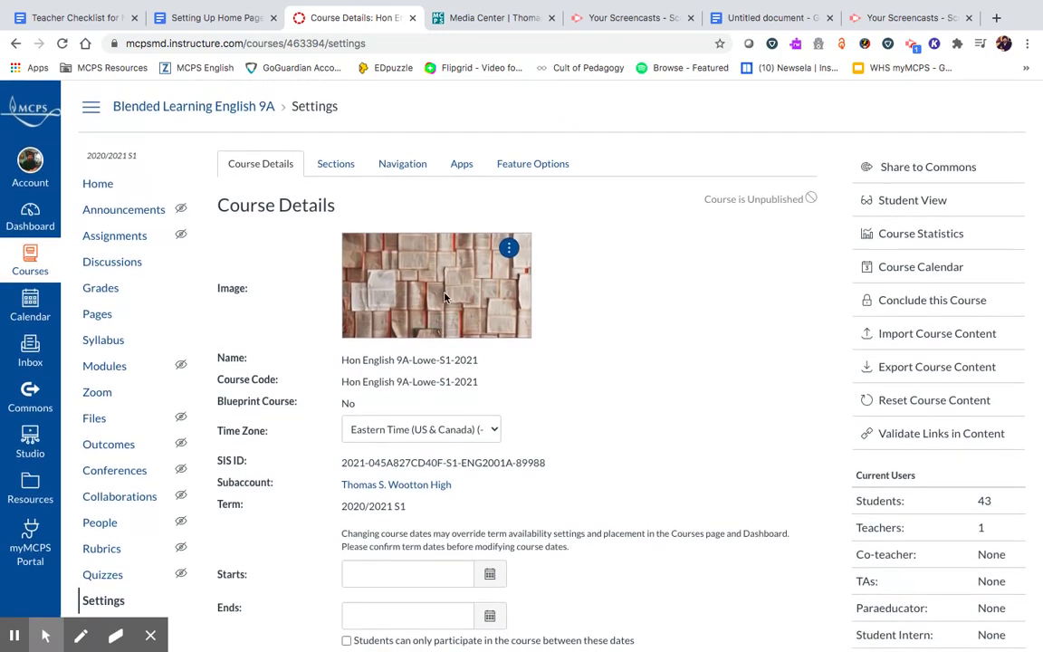
left_click(509, 247)
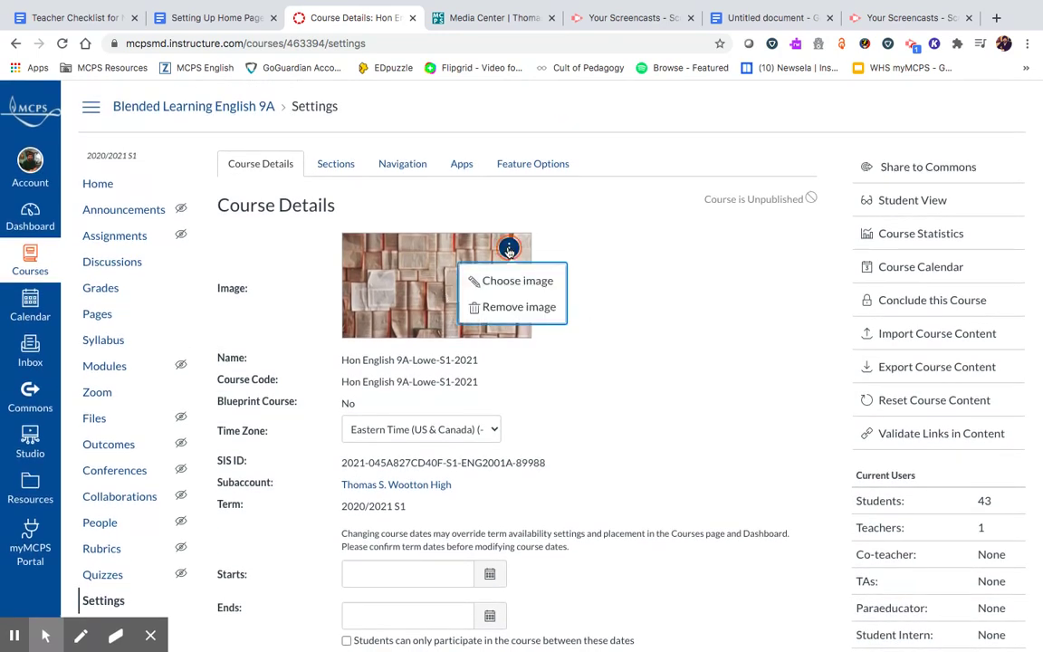
left_click(509, 306)
left_click(433, 285)
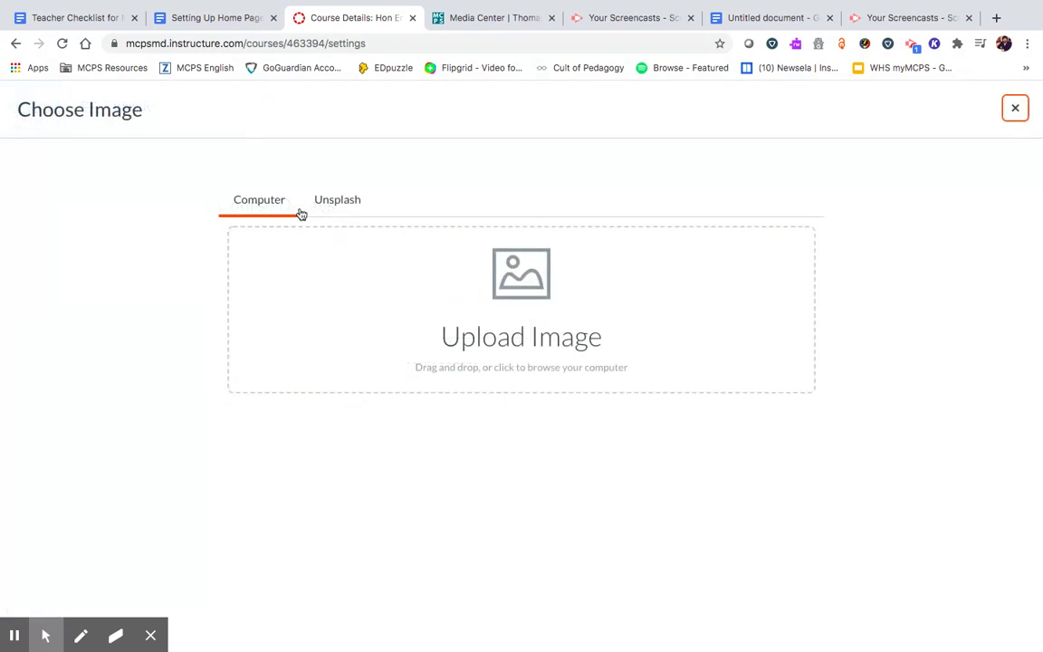
left_click(409, 335)
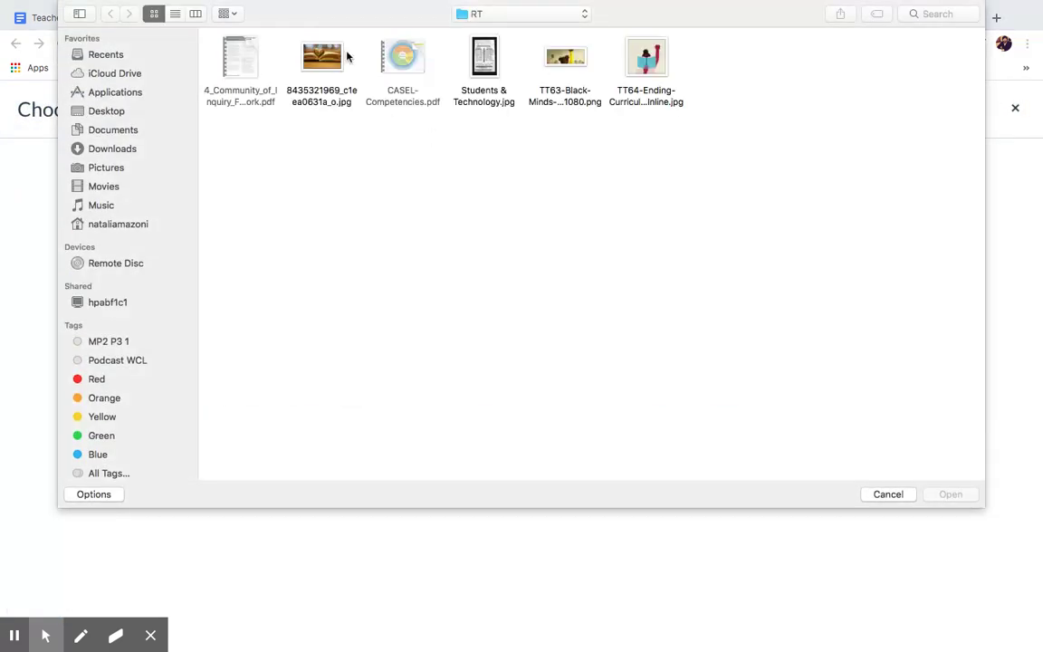
left_click(322, 57)
left_click(950, 495)
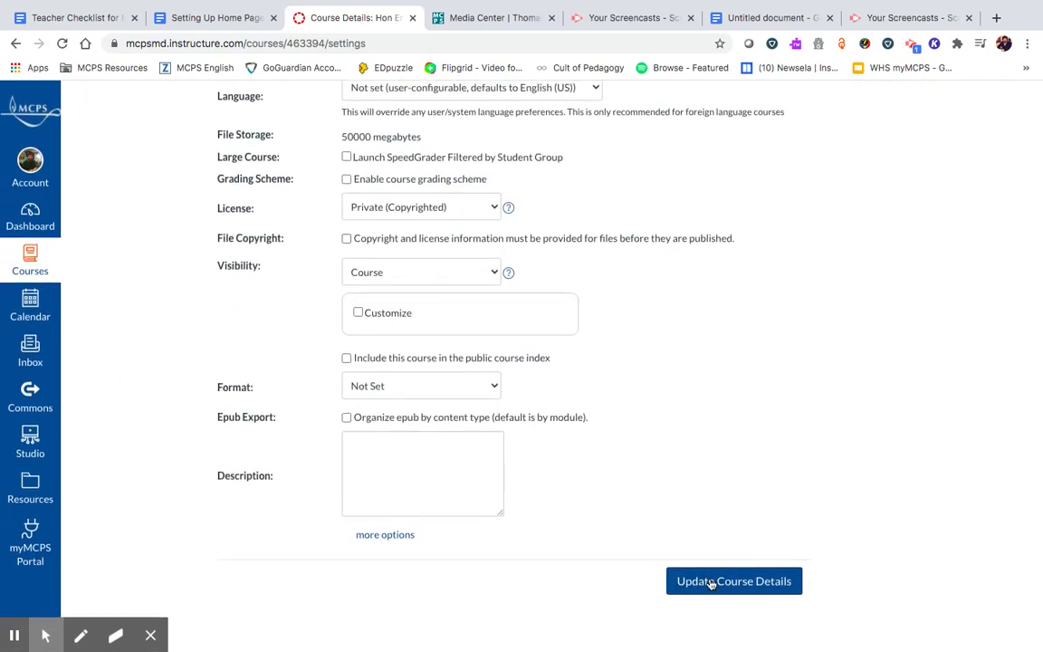
- Update the course details and check the Hon English card's new image on the Dashboard
left_click(711, 582)
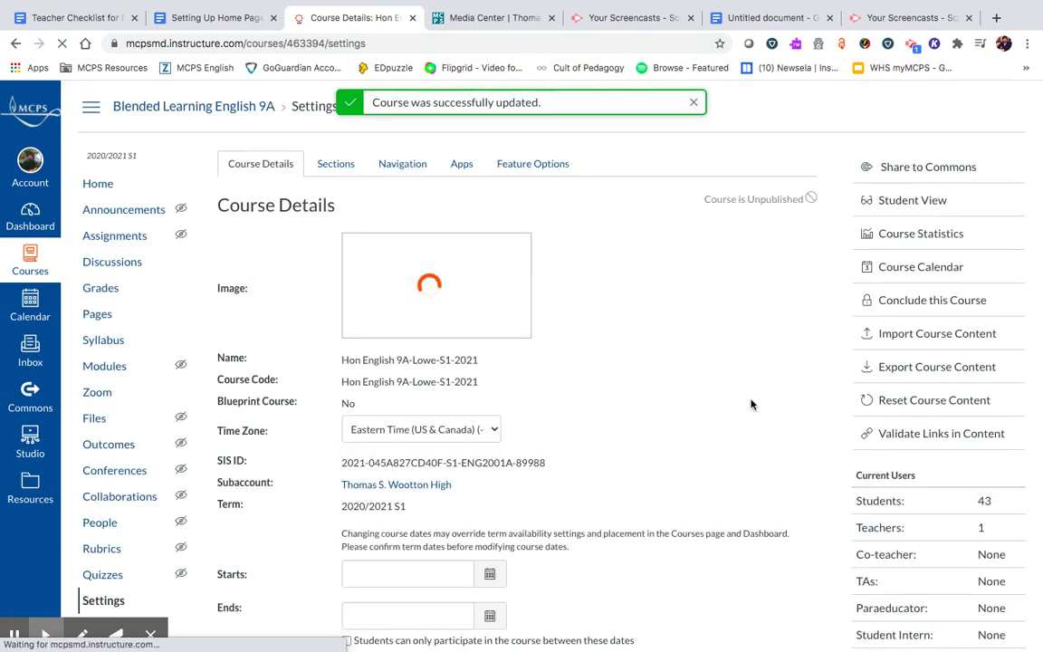
left_click(29, 267)
left_click(30, 220)
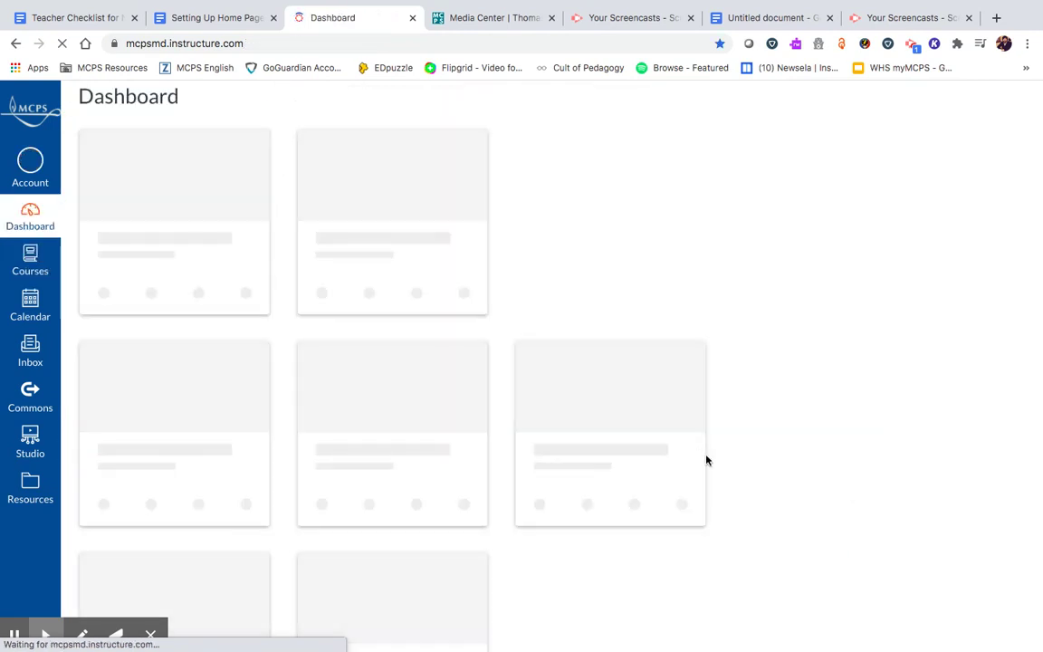
scroll(746, 308, "down", 3)
scroll(745, 308, "down", 2)
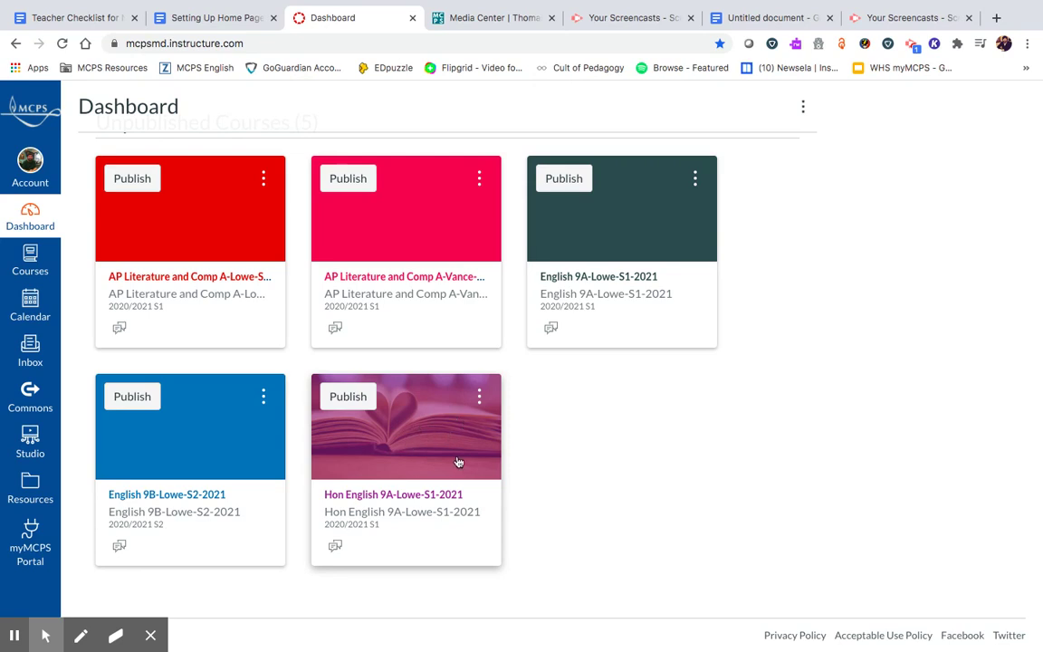
- Open the Hon English 9A-Lowe-S1-2021 course and publish it from Course Status
left_click(412, 415)
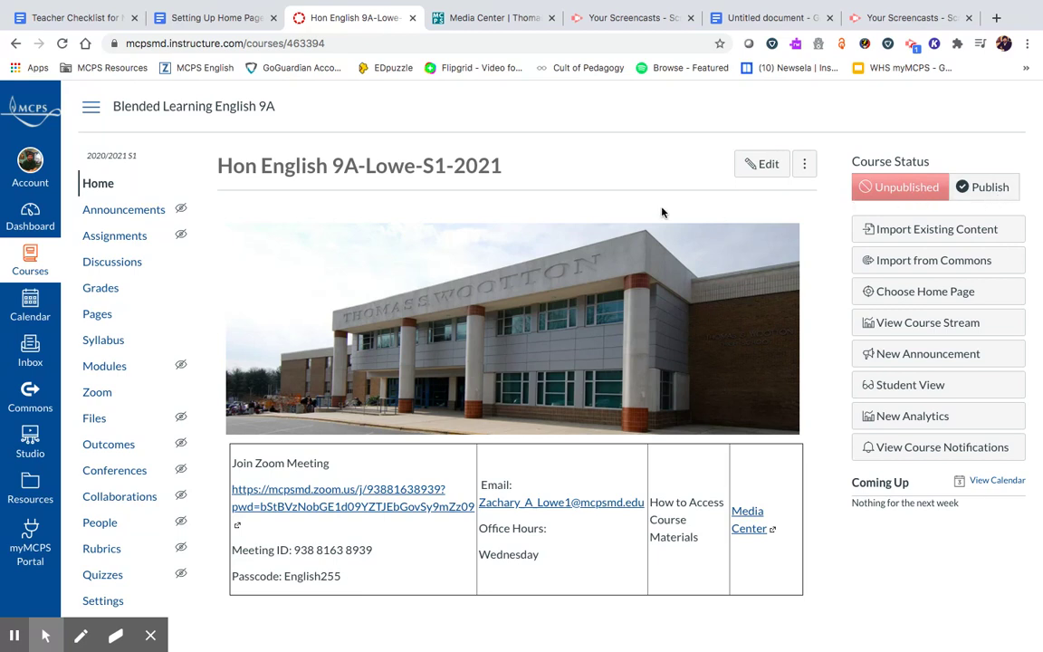
left_click(983, 187)
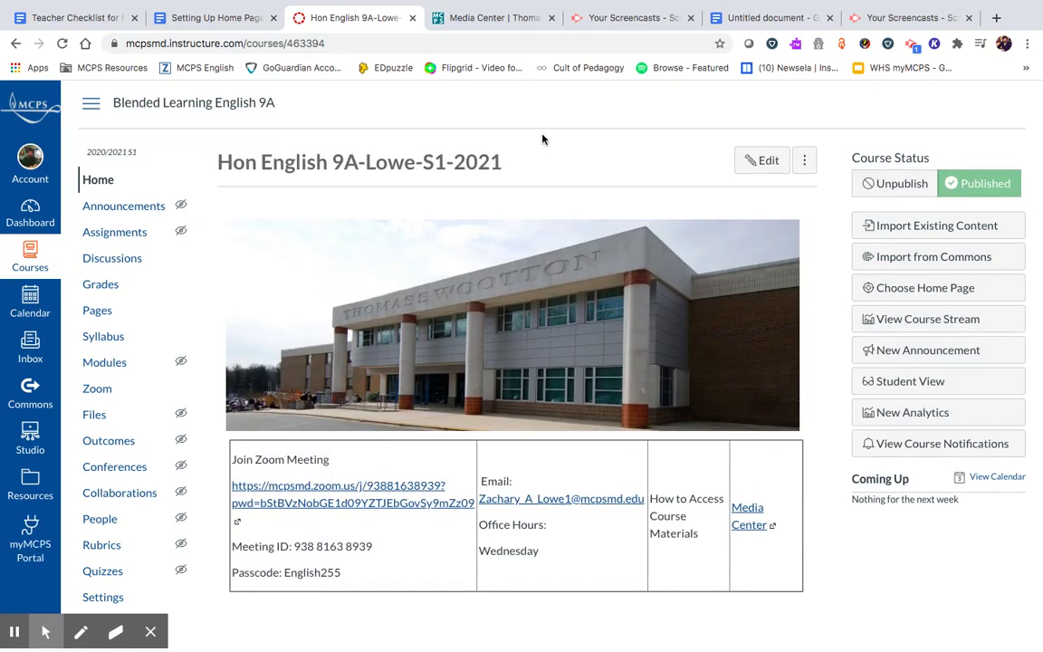
- Set the course start date to Aug 31, 2020 in Course Details
left_click(104, 605)
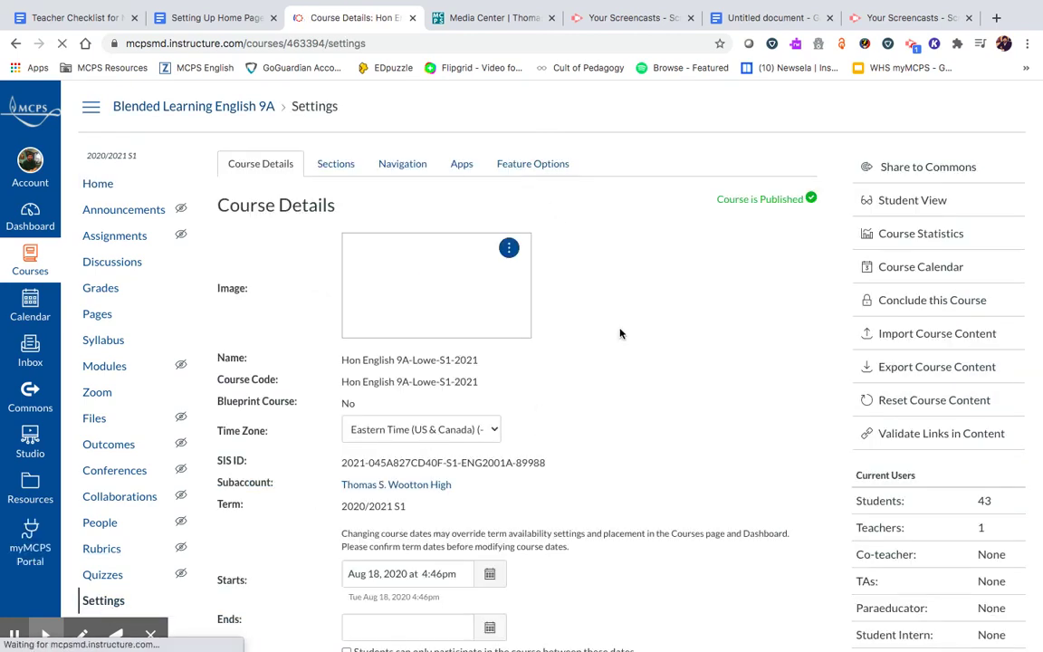
scroll(621, 334, "down", 5)
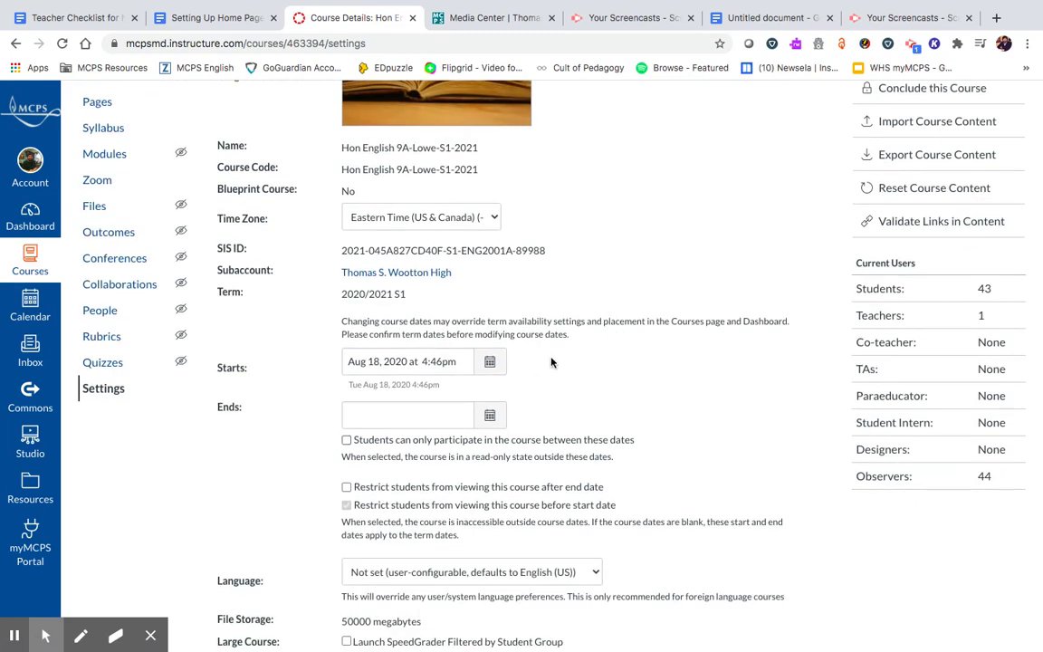
left_click(490, 361)
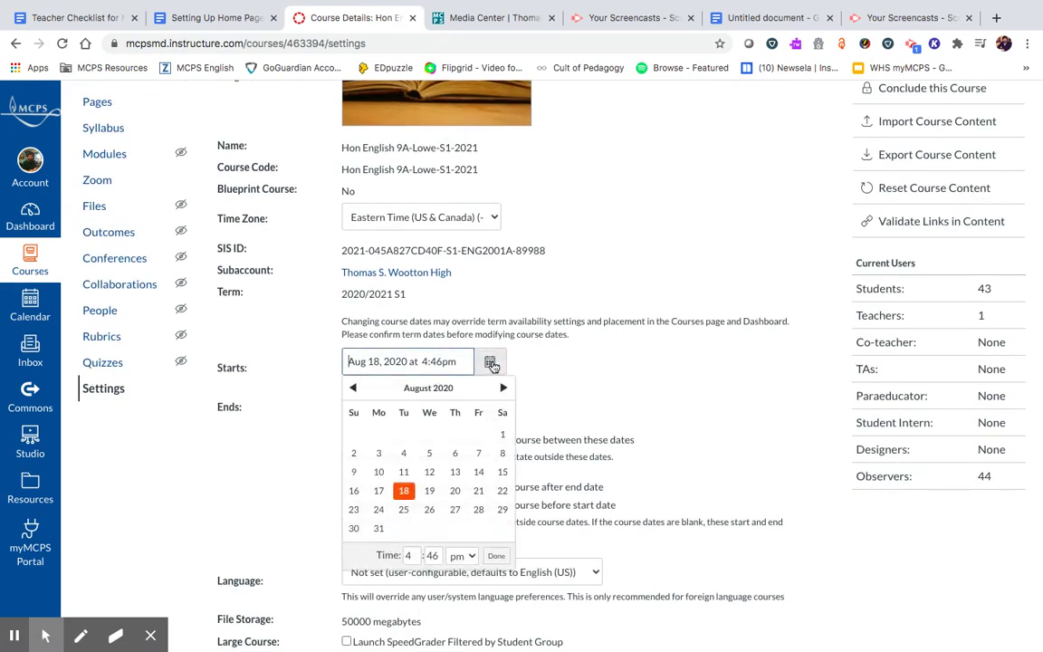
left_click(379, 528)
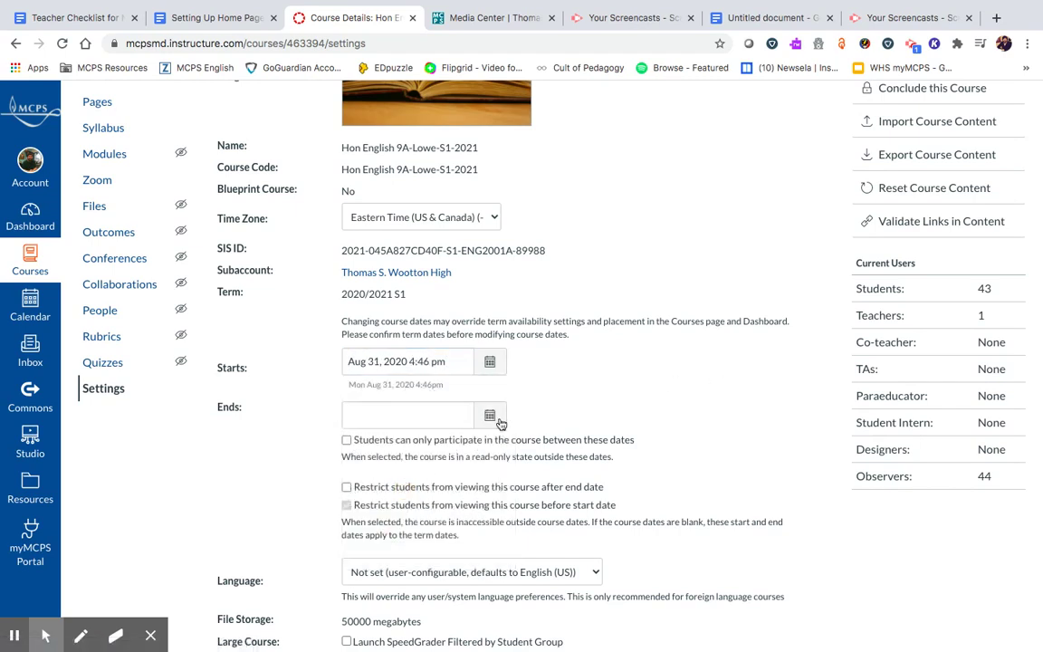
- Set the course end date to Jan 29, 2021 and save the course details
left_click(490, 416)
left_click(504, 441)
left_click(503, 441)
left_click(503, 441)
left_click(503, 441)
left_click(503, 441)
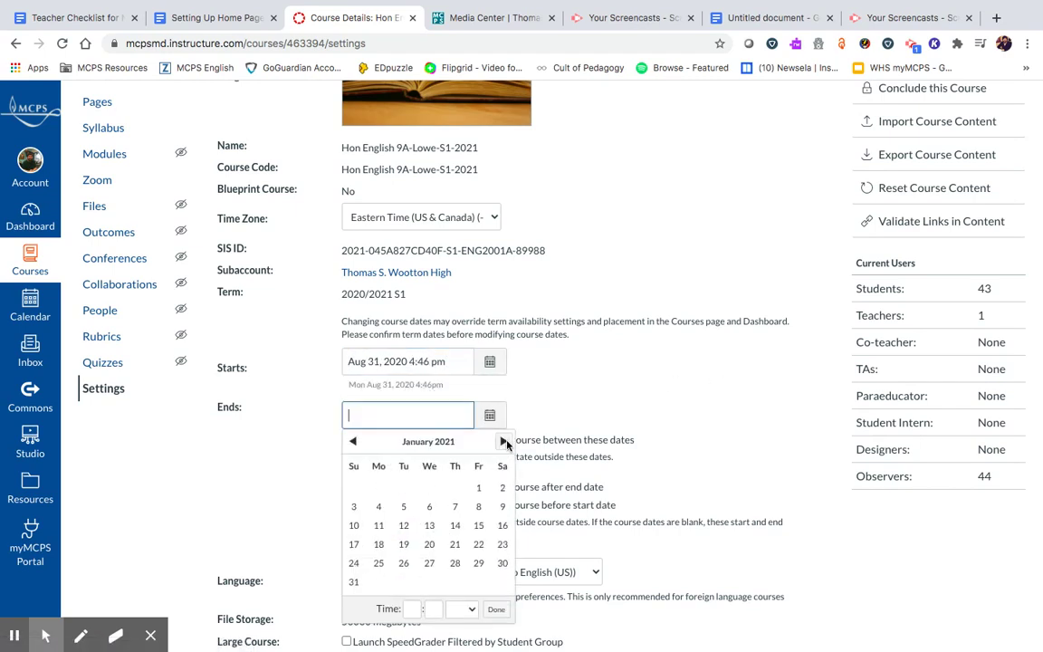
left_click(479, 563)
scroll(735, 376, "down", 3)
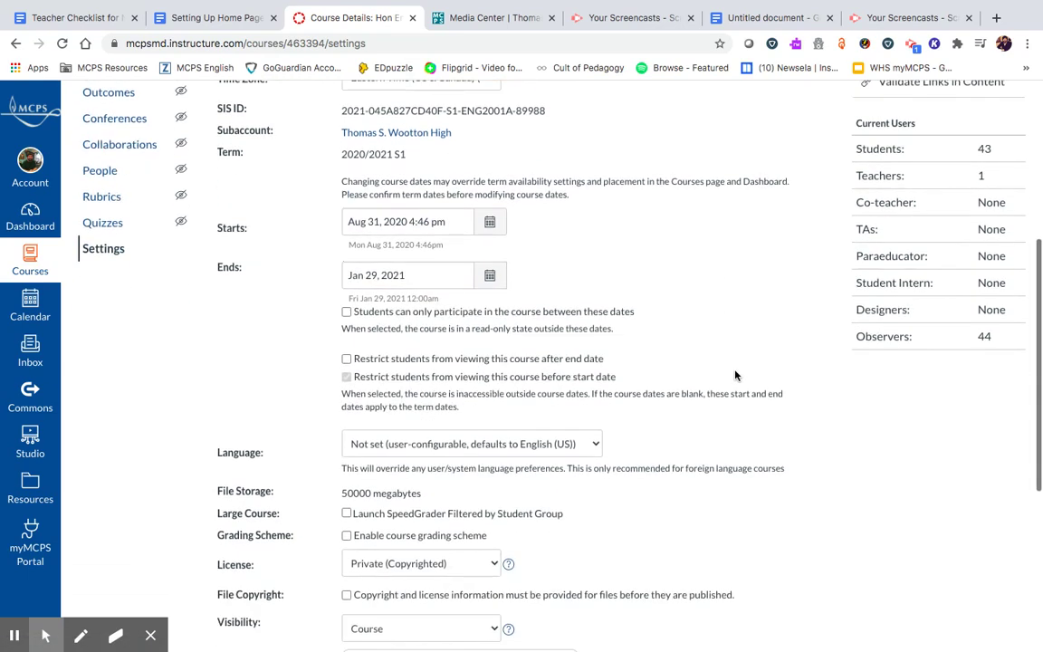
scroll(735, 376, "down", 5)
left_click(709, 584)
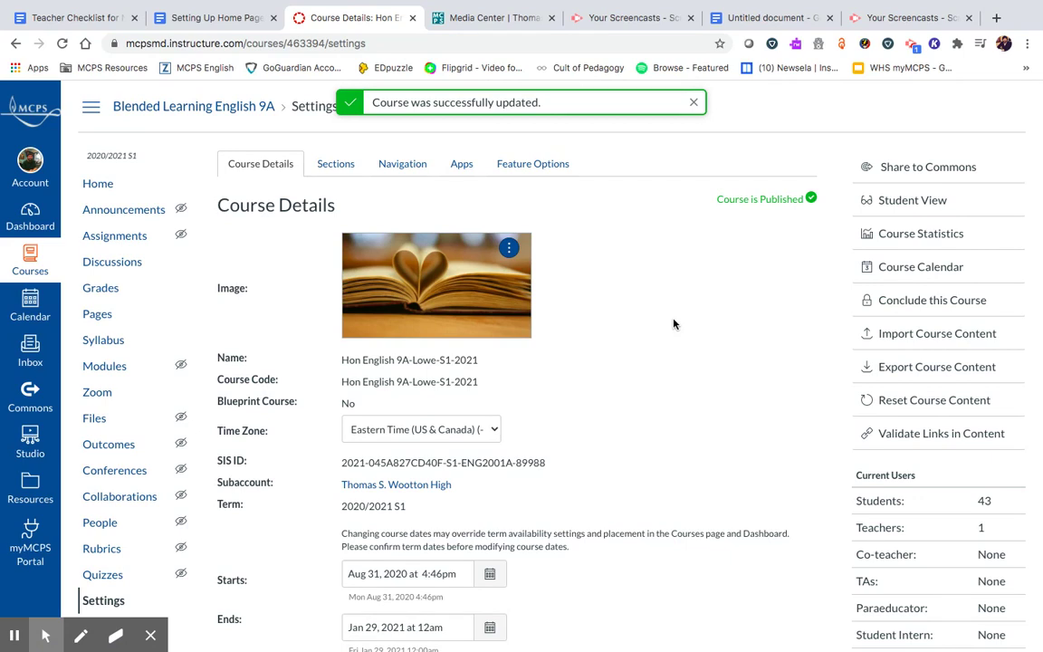
- Enter Student View to see the Hon English course home page as a student would
left_click(932, 203)
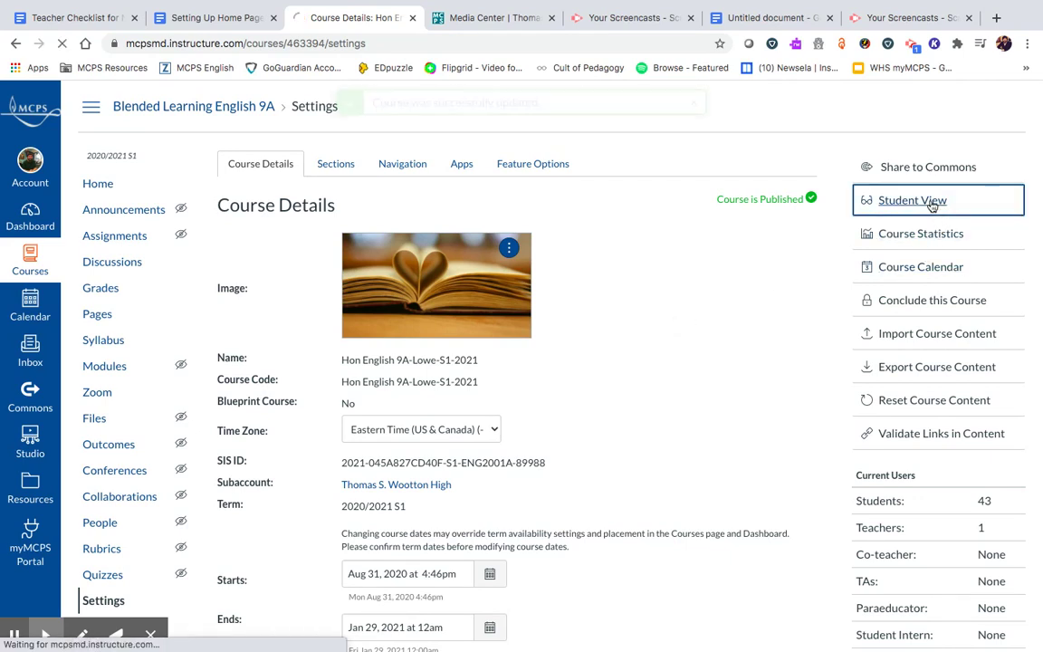